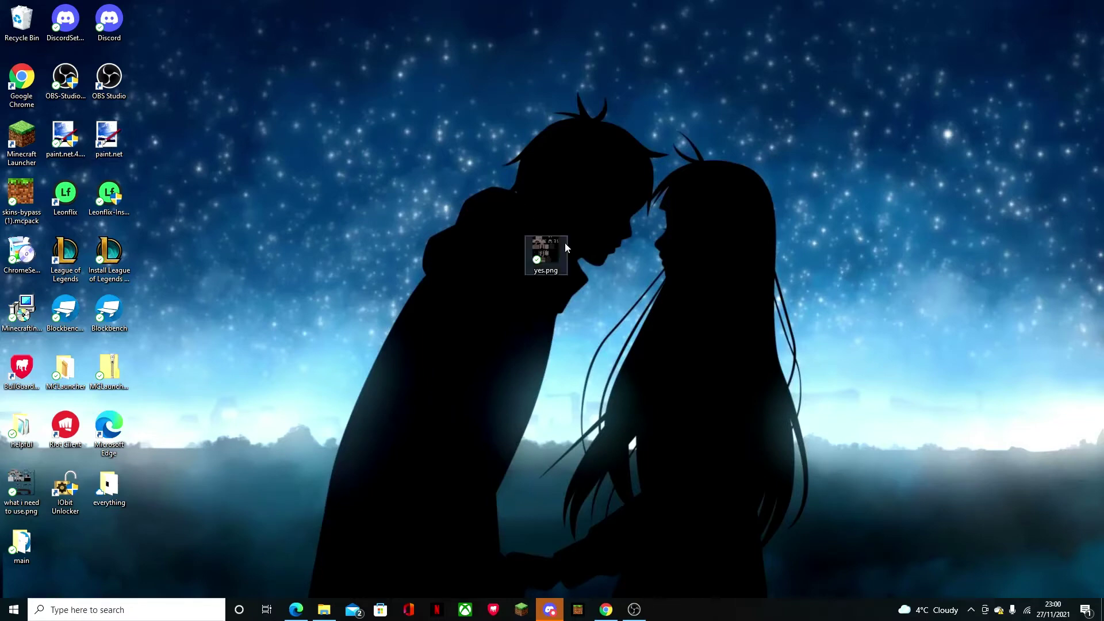
Step: Open the yes.png skin file from the desktop in paint.net
right_click(538, 247)
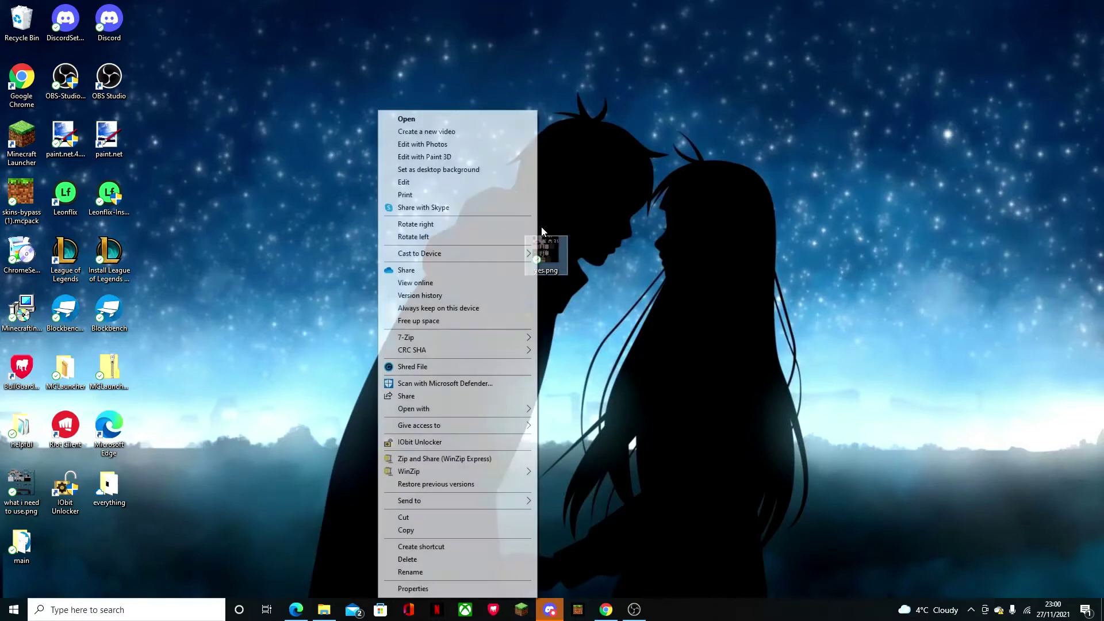
mouse_move(428, 412)
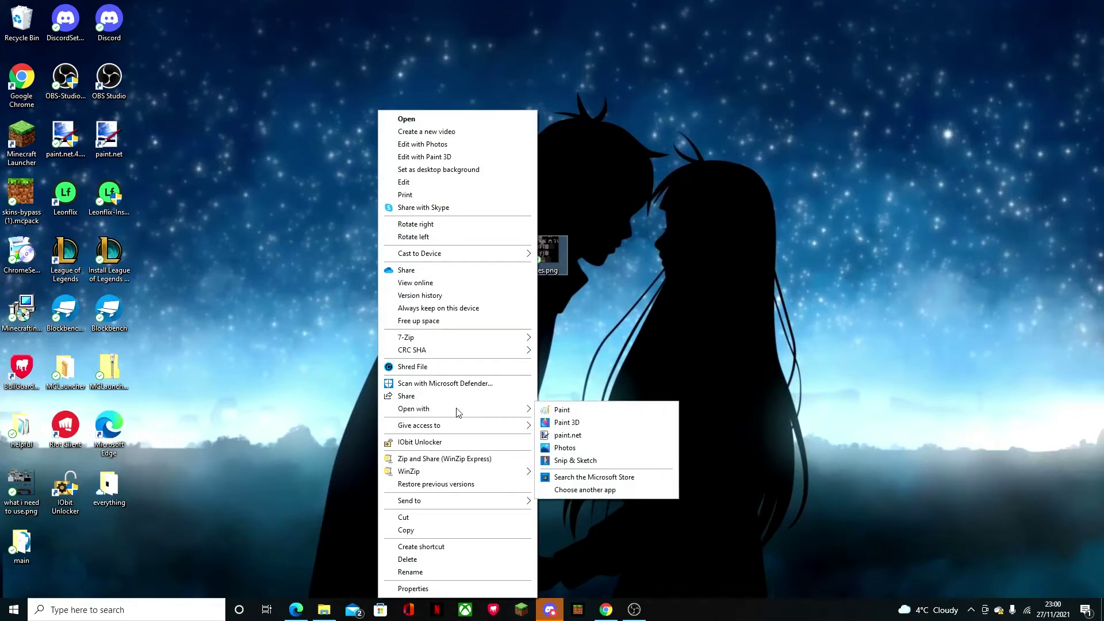
click(565, 438)
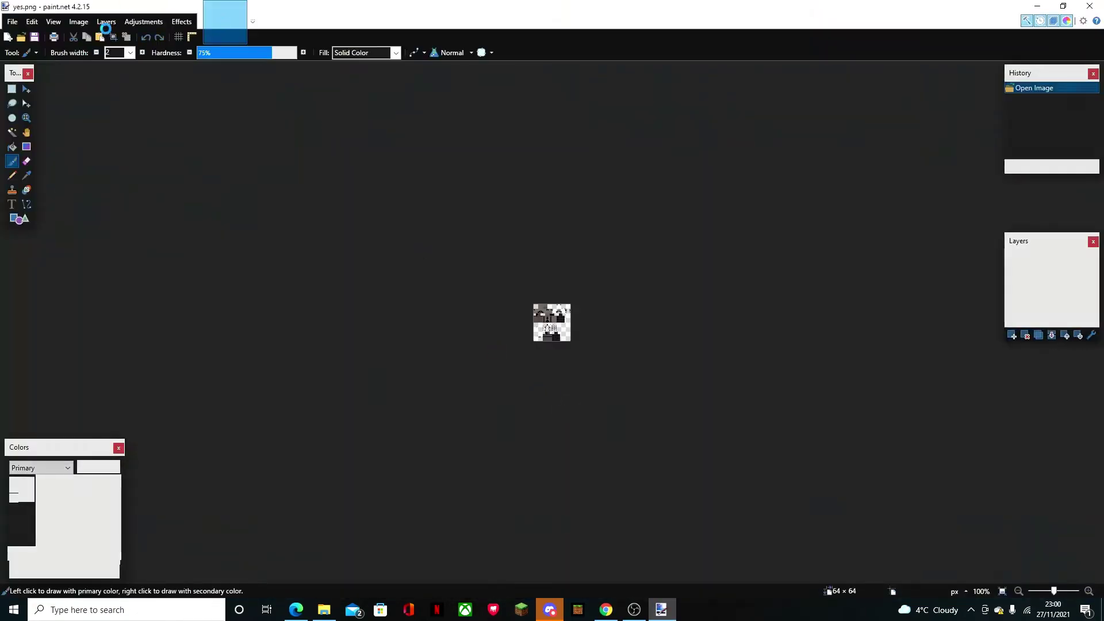
Step: Erase all limb textures in the bottom strip of the skin, across the full canvas width below the jacket overlay pieces
click(25, 118)
click(373, 229)
click(373, 229)
click(373, 230)
click(372, 230)
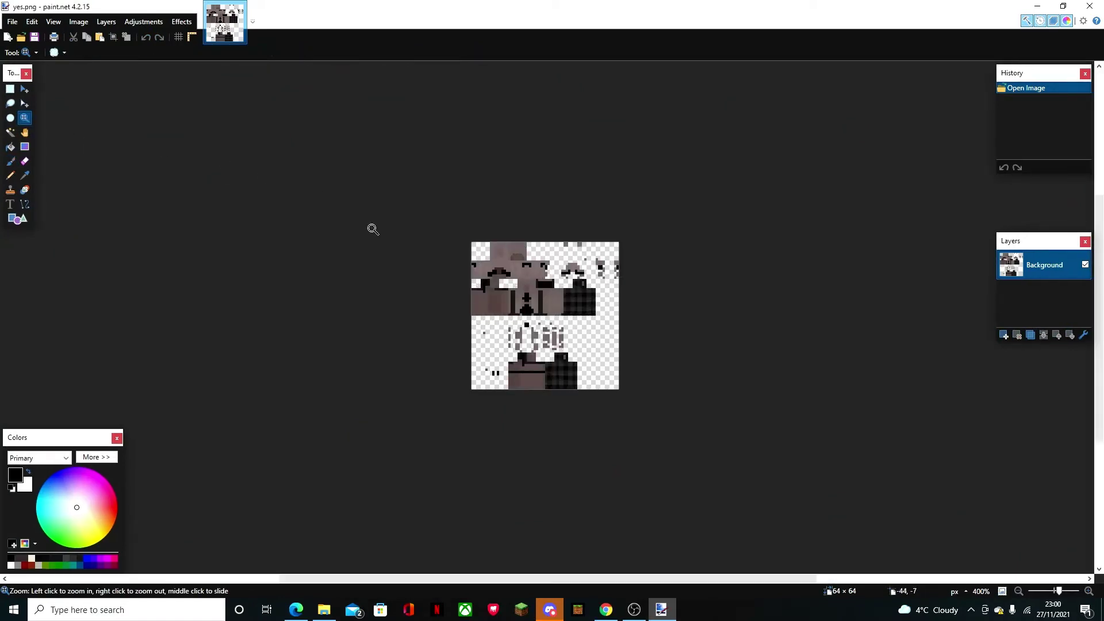
click(372, 229)
click(372, 229)
click(372, 230)
click(372, 229)
click(373, 229)
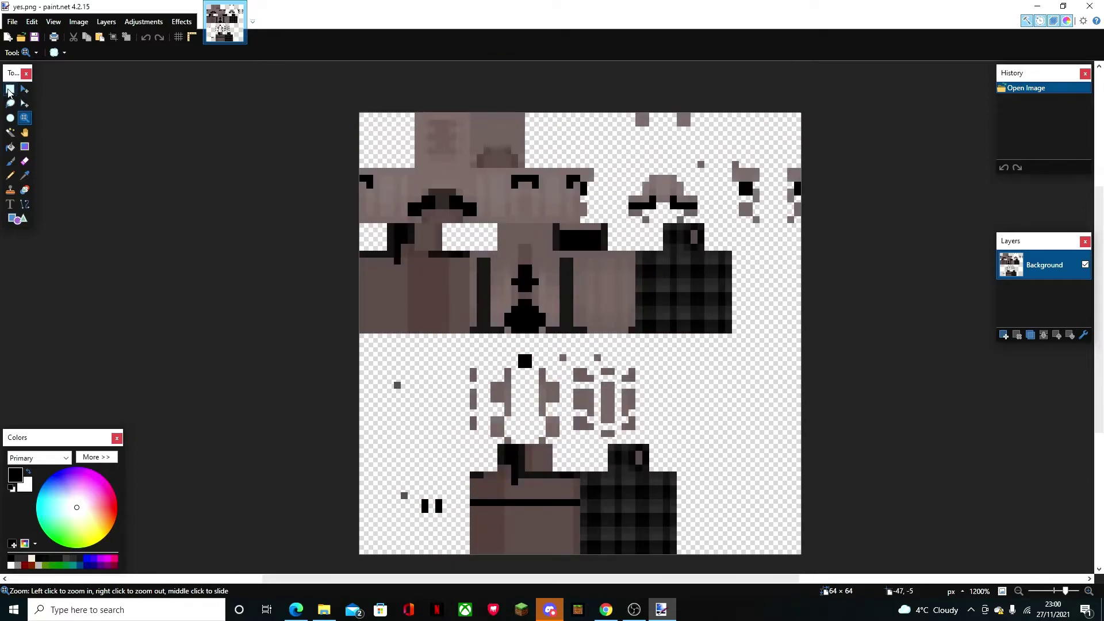
click(10, 90)
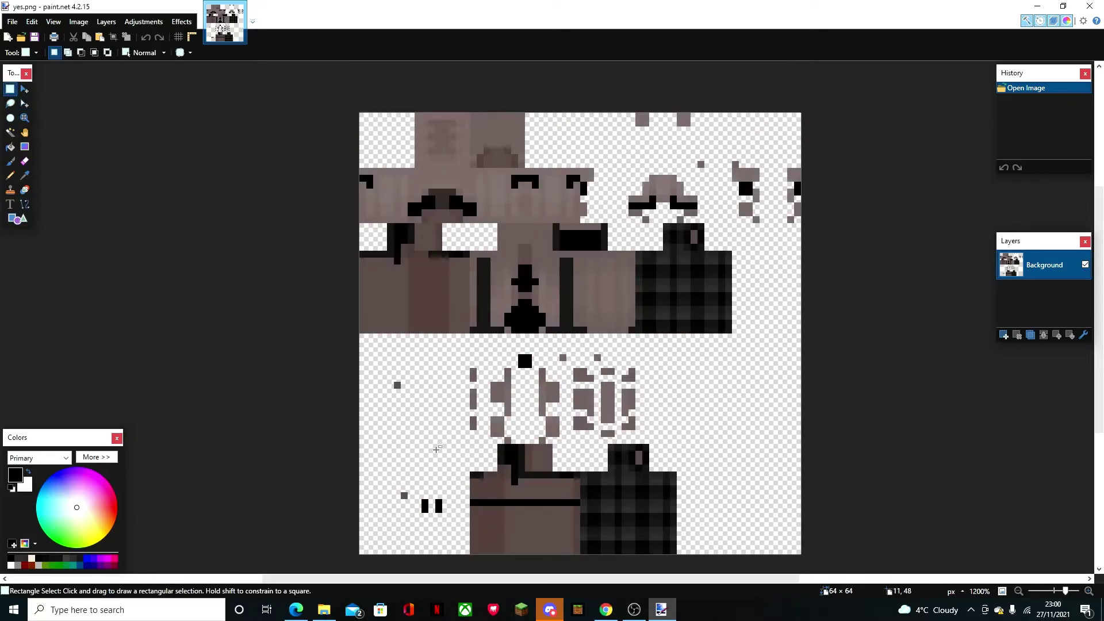
drag(360, 448, 801, 558)
key(Delete)
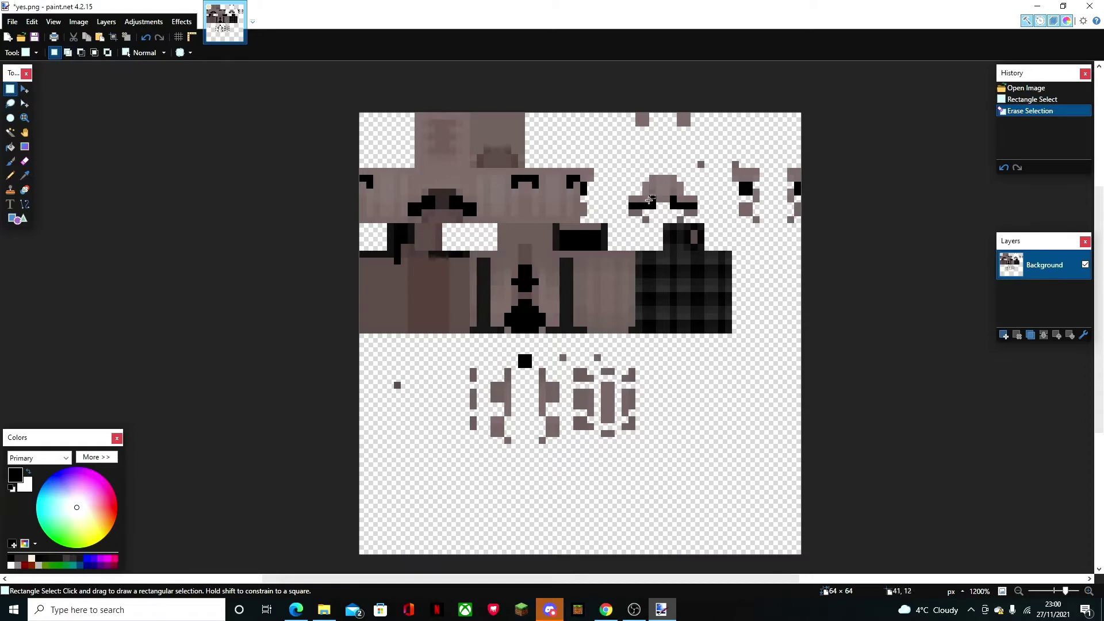
Step: Move the 14 × 16 pixel plaid arm texture into the empty lower-left canvas area, with its top-left corner at 1, 44
drag(637, 225, 730, 332)
click(25, 90)
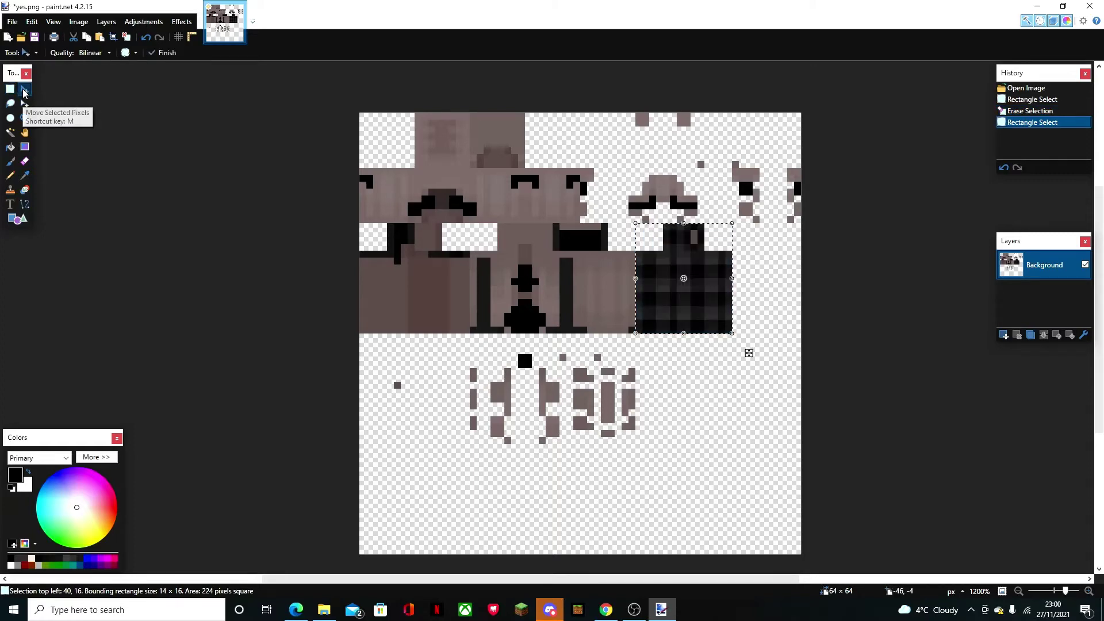
drag(661, 332, 407, 496)
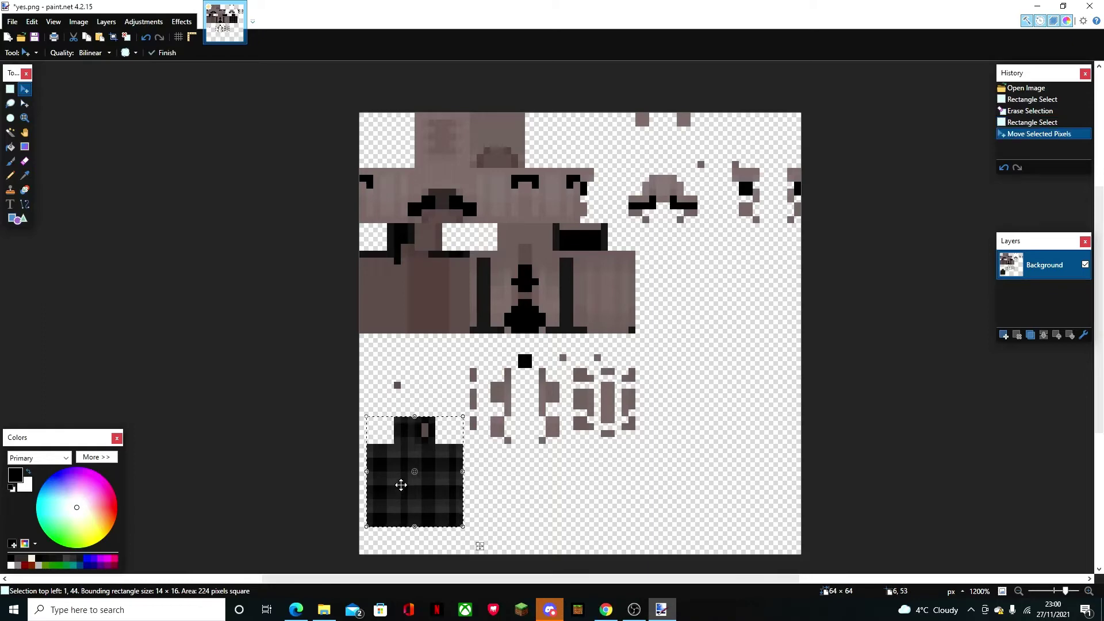
Step: Move the brown leg texture, selected as a 16 × 28 pixel area from 0, 16, into the vacated arm slot beside the torso
key(s)
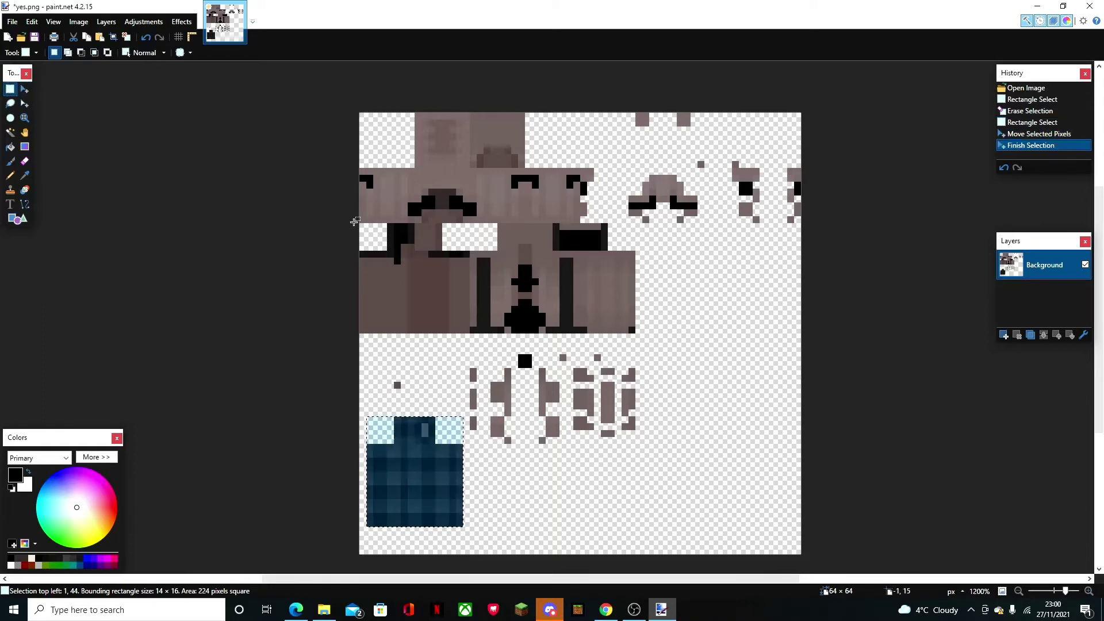
mouse_move(362, 225)
mouse_down()
mouse_move(391, 275)
mouse_move(470, 336)
mouse_move(467, 412)
mouse_up()
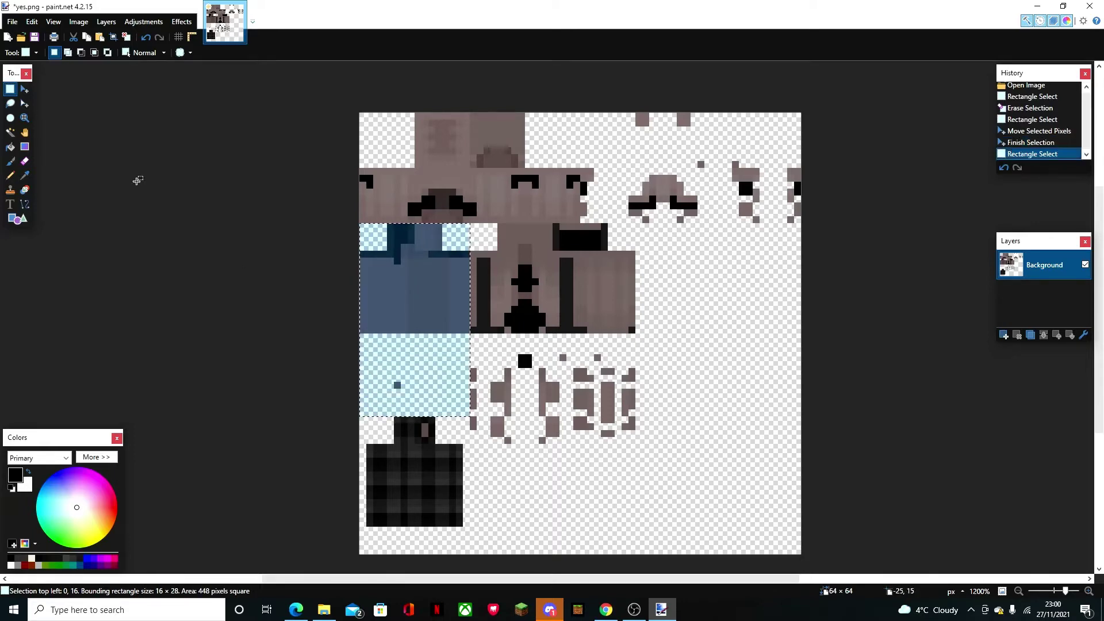
click(24, 89)
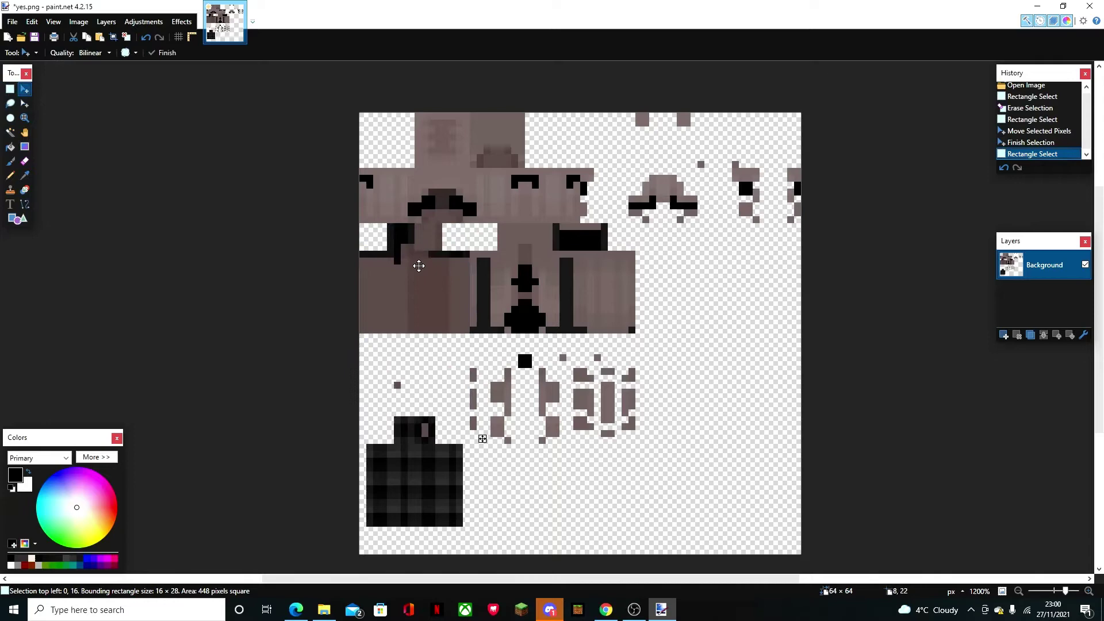
drag(420, 266, 695, 265)
click(10, 88)
click(123, 111)
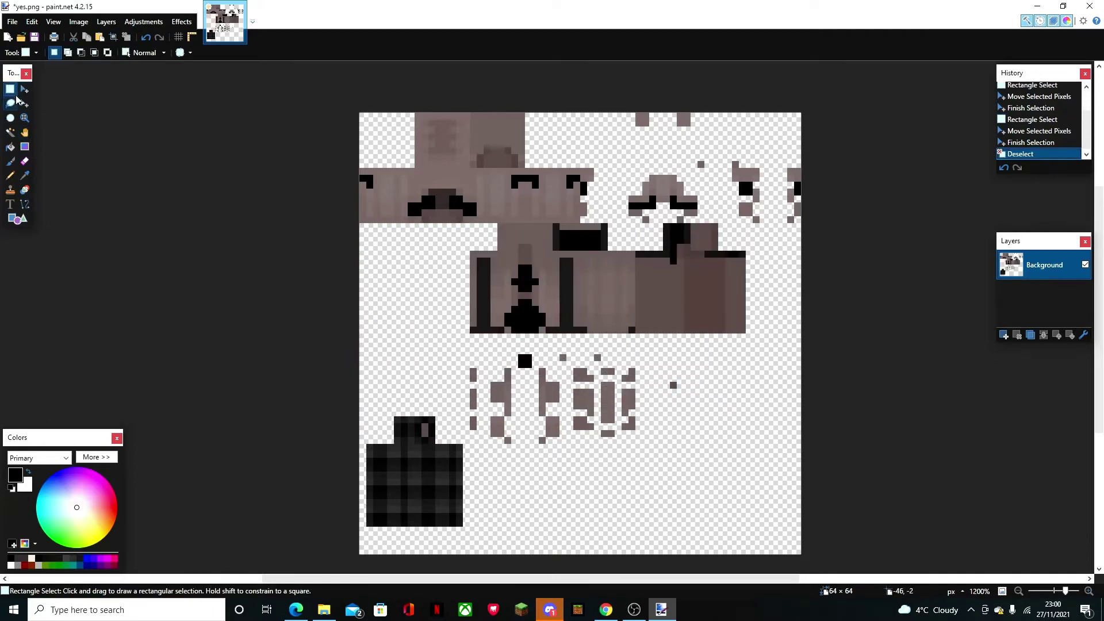
Step: Move the 14 × 16 pixel plaid texture into the vacated leg slot, with its top-left corner at 0, 16, and deselect it
drag(370, 418, 462, 526)
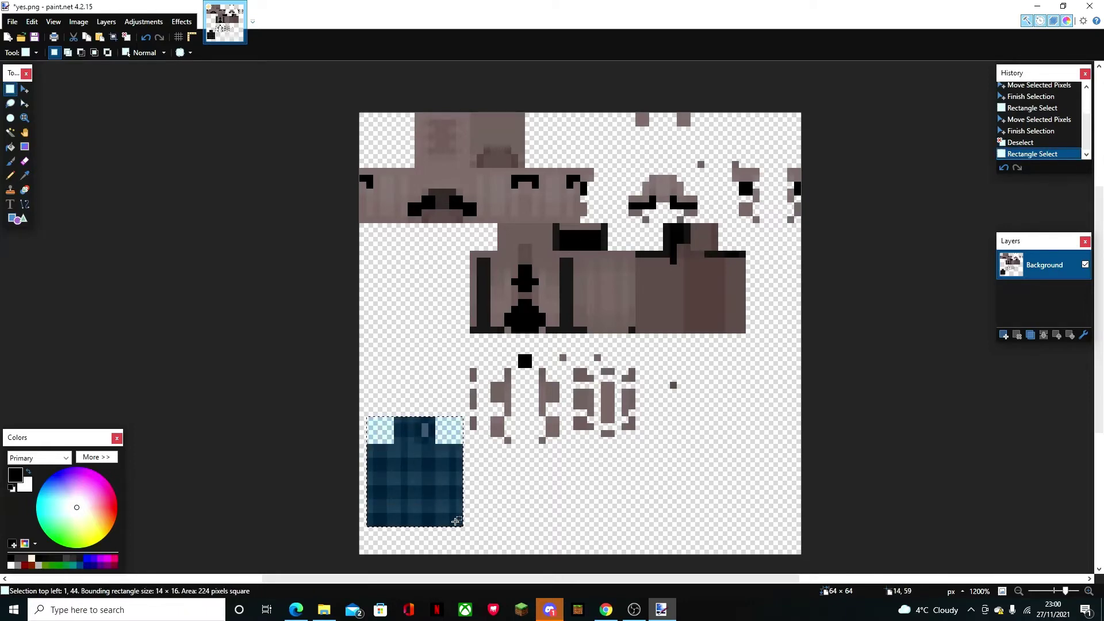
click(25, 88)
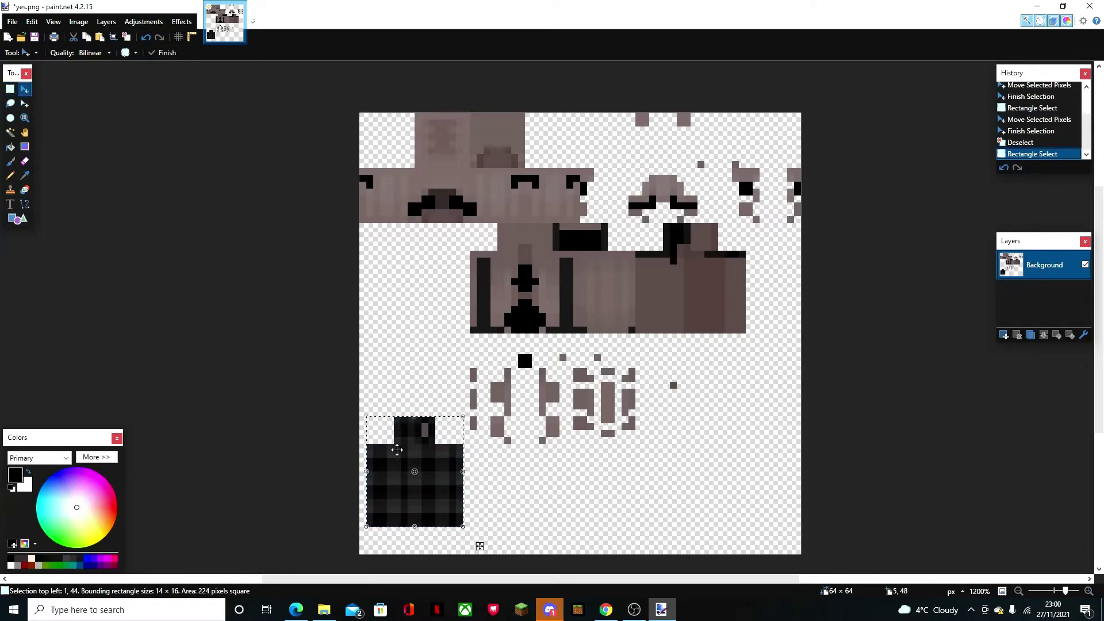
drag(392, 452, 378, 259)
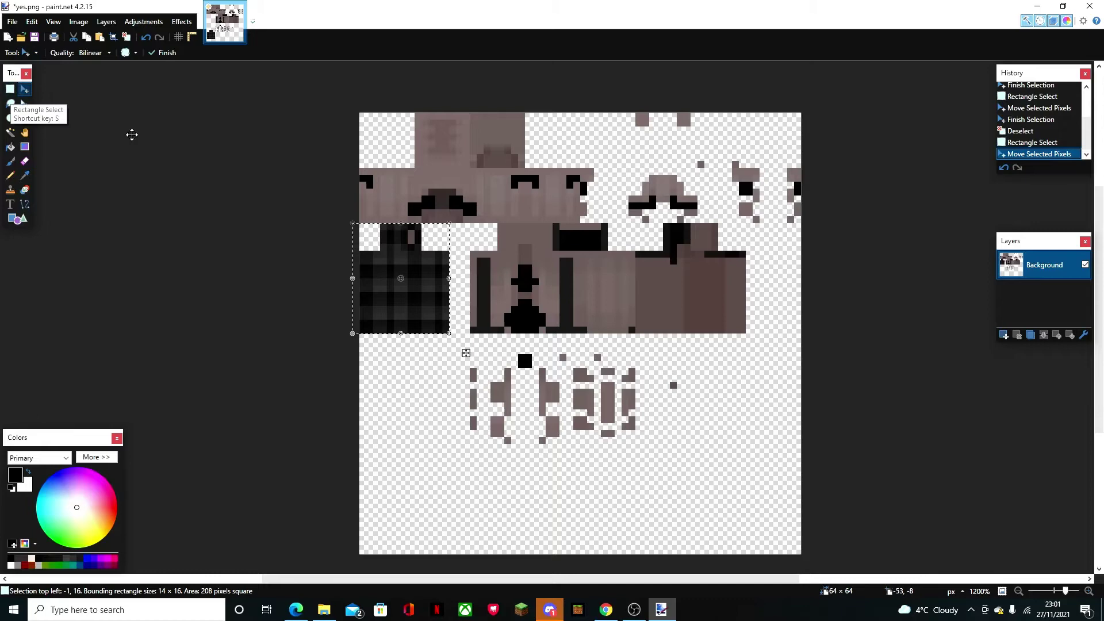
drag(397, 263, 408, 262)
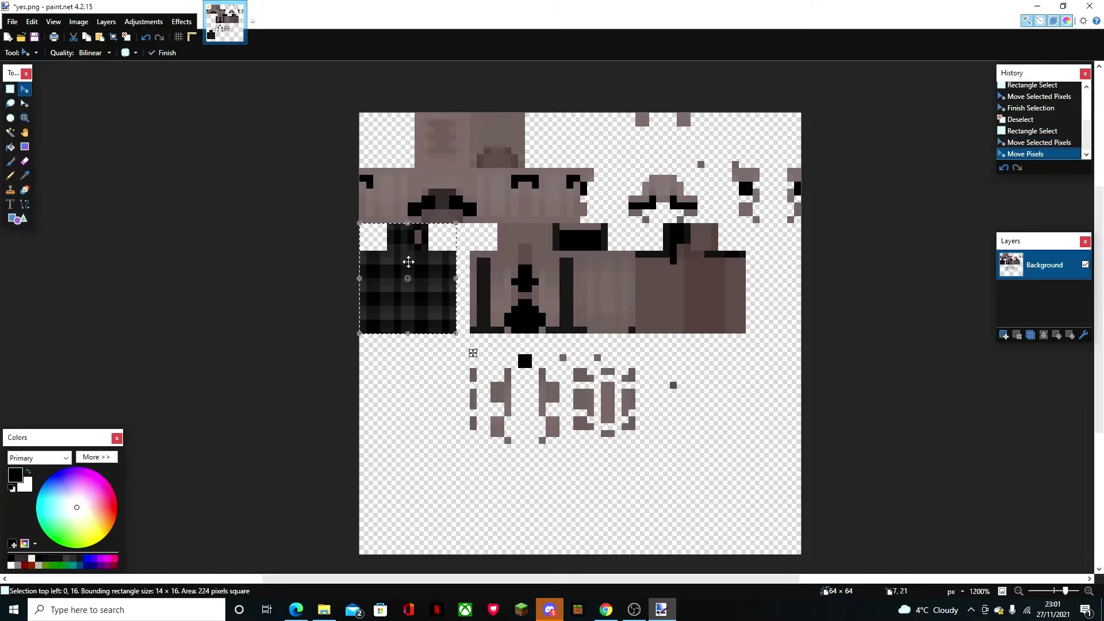
click(11, 89)
click(317, 168)
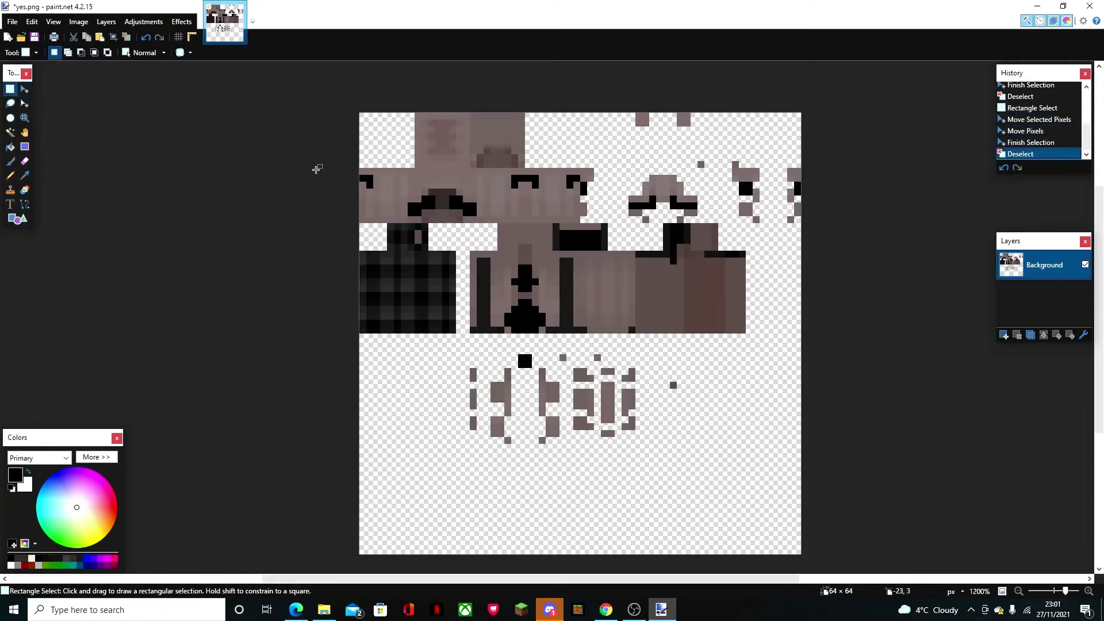
Step: Save the edited yes.png, close the image and exit paint.net
click(238, 9)
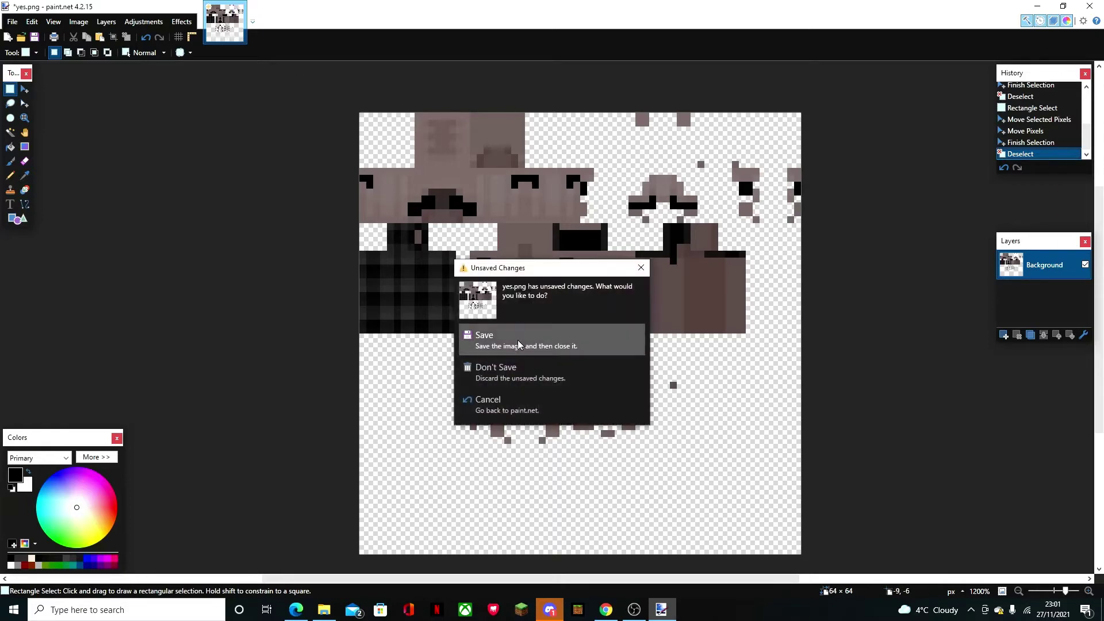
click(518, 345)
click(267, 324)
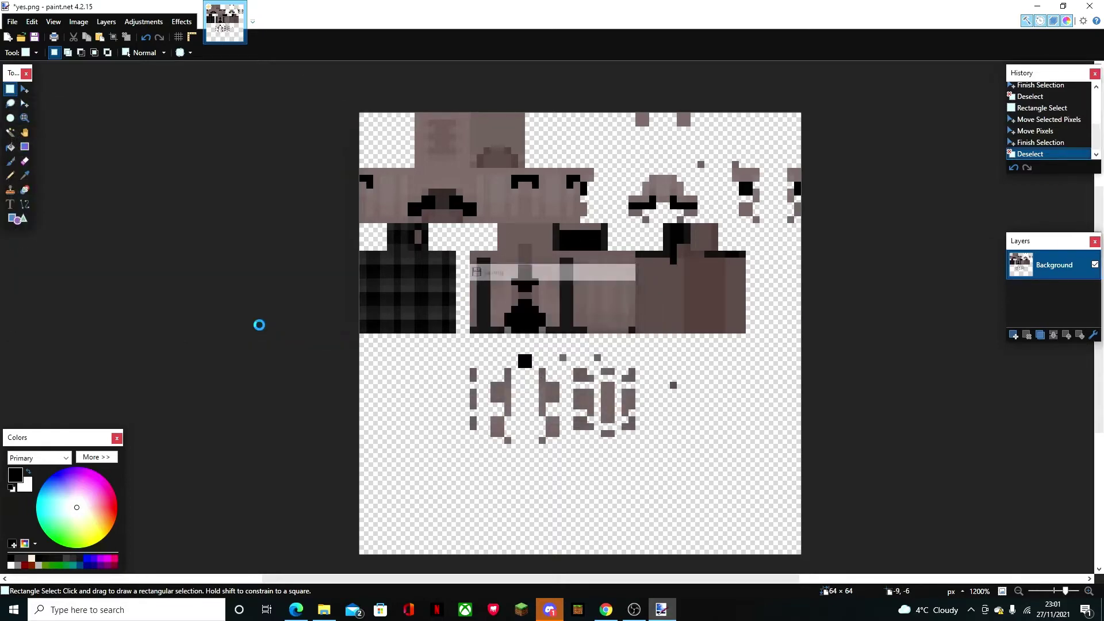
click(1090, 6)
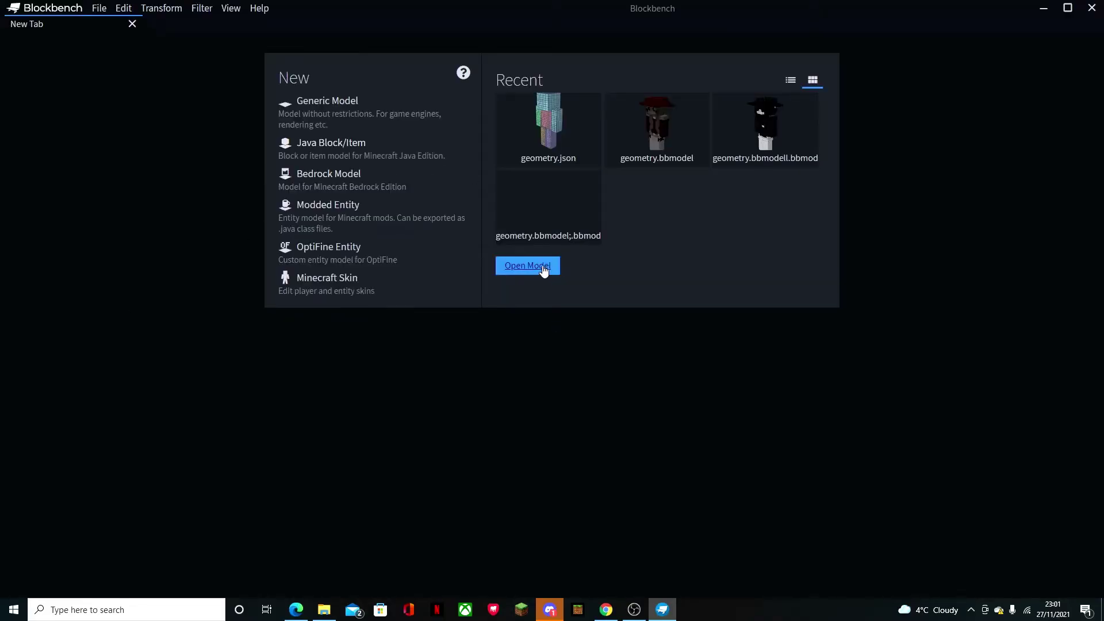
Step: In Blockbench, open the geometry.json model file from the main folder on the desktop
click(543, 266)
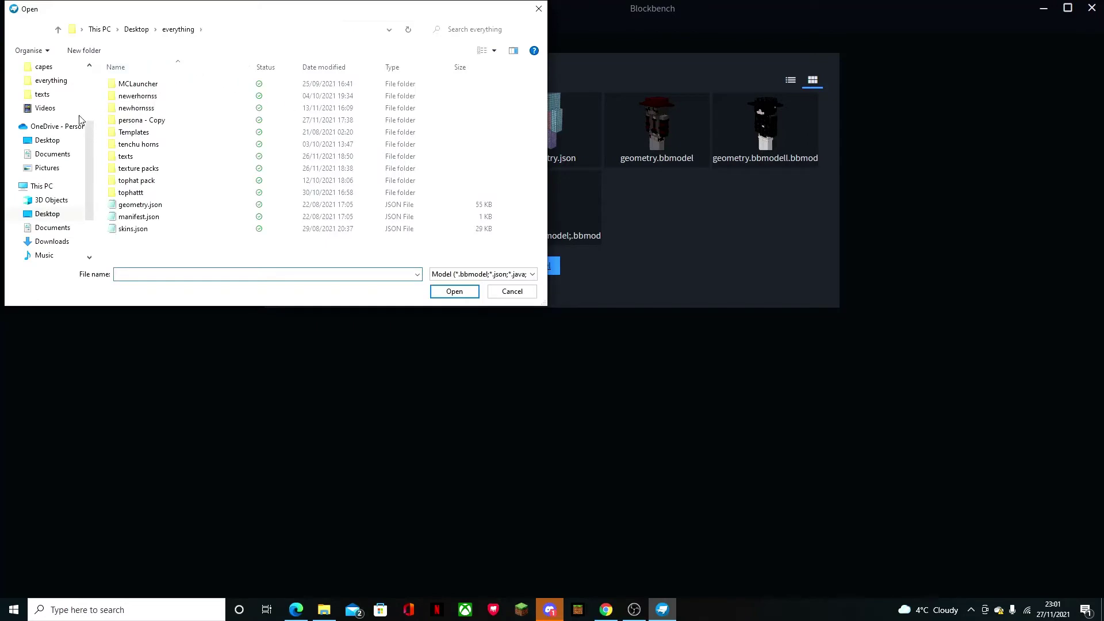
scroll(53, 146, up, 1)
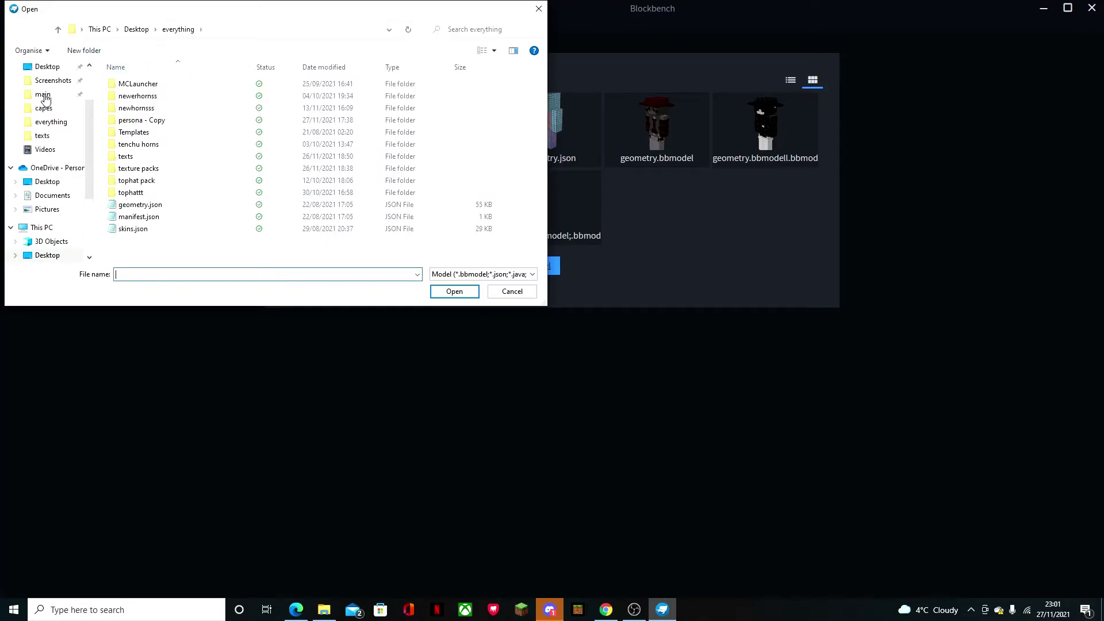
click(45, 96)
click(158, 98)
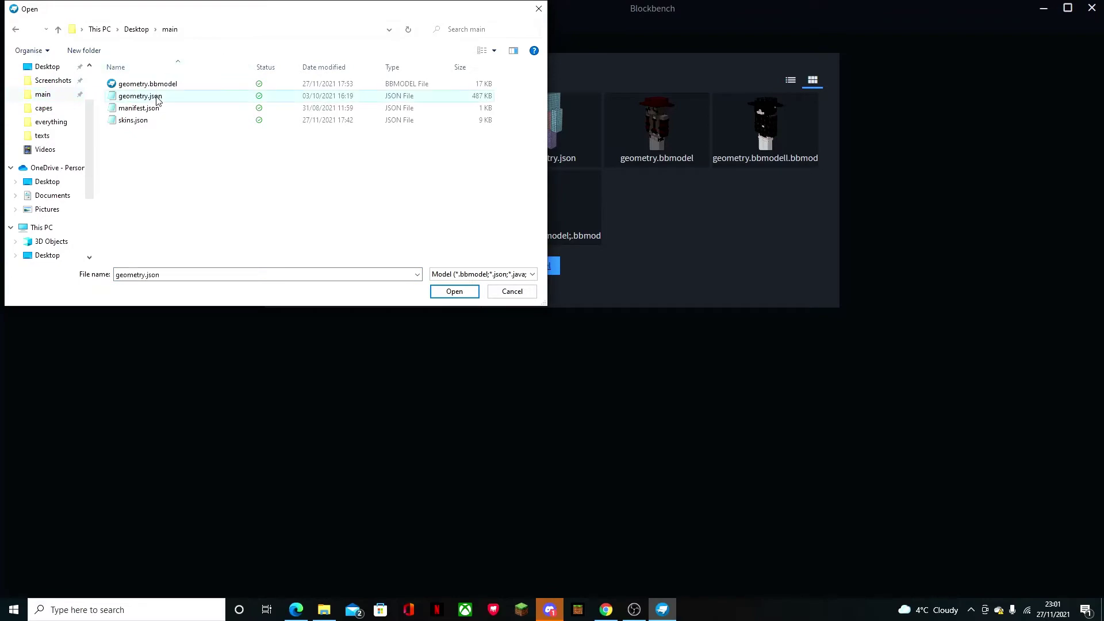
click(456, 293)
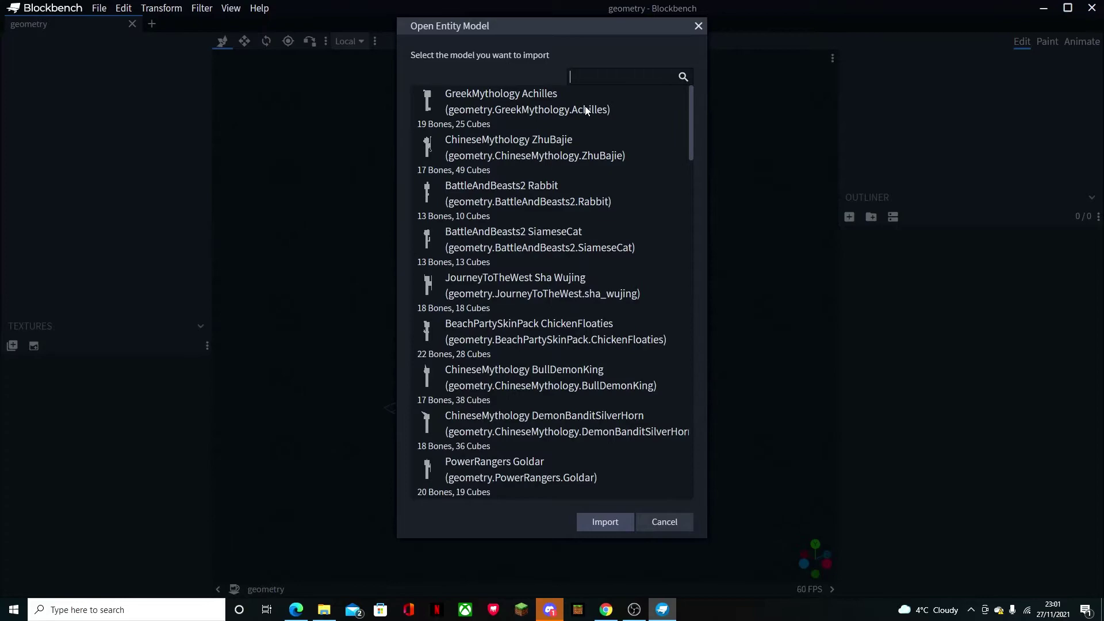
Step: Find the models matching "beach" and import BeachPartySkinPack ClassyBeachwear
text(beach)
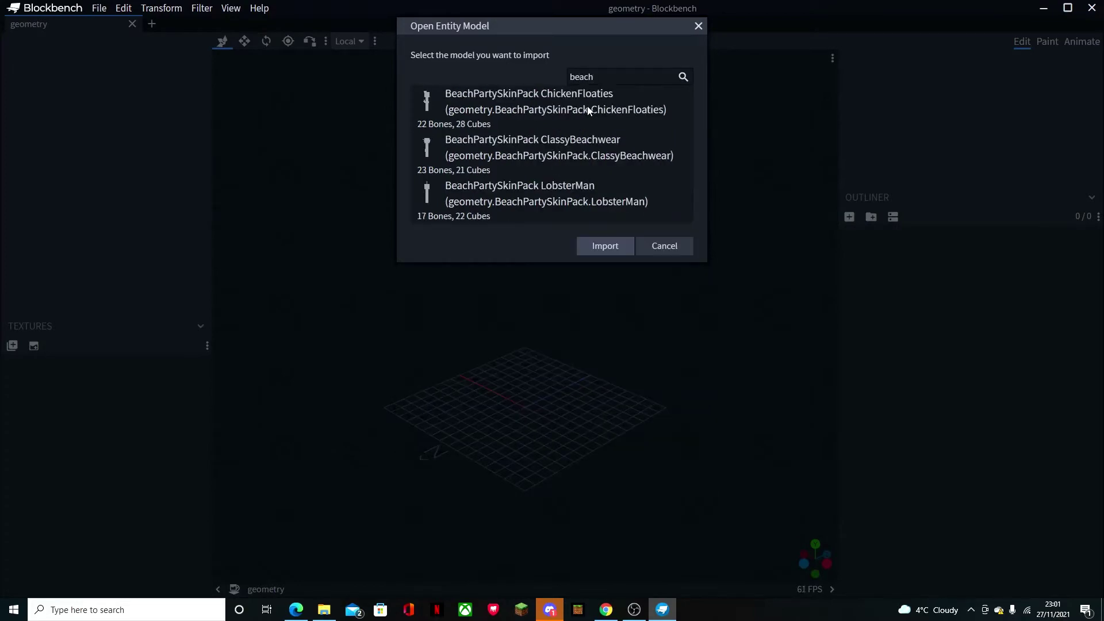
click(592, 147)
click(607, 247)
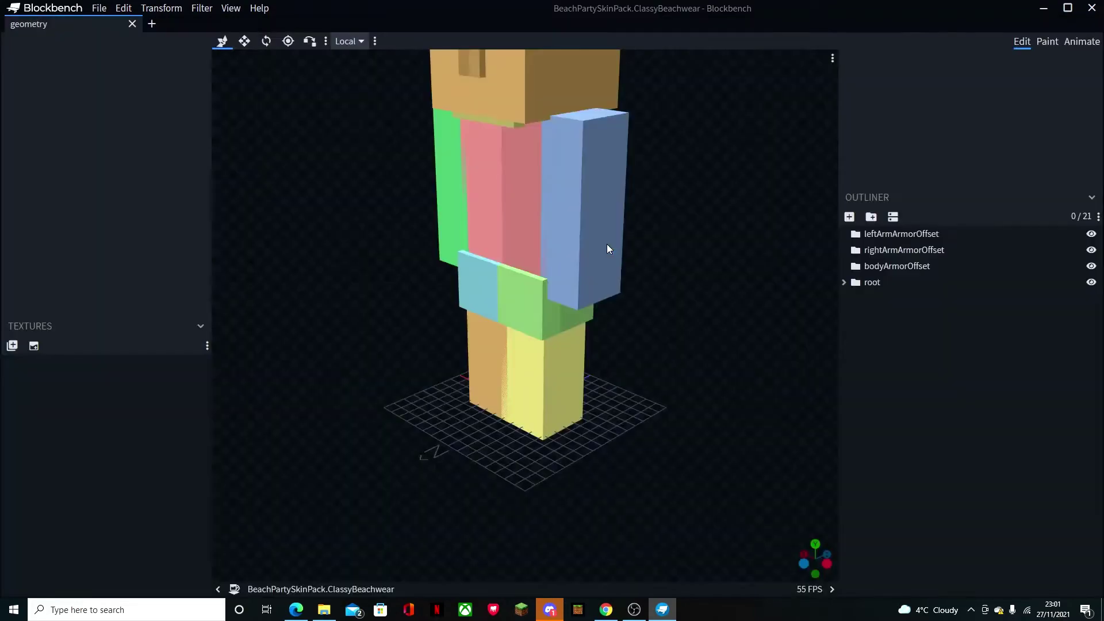
Step: Add yes.png from the desktop as the texture of the ClassyBeachwear model
scroll(655, 256, down, 4)
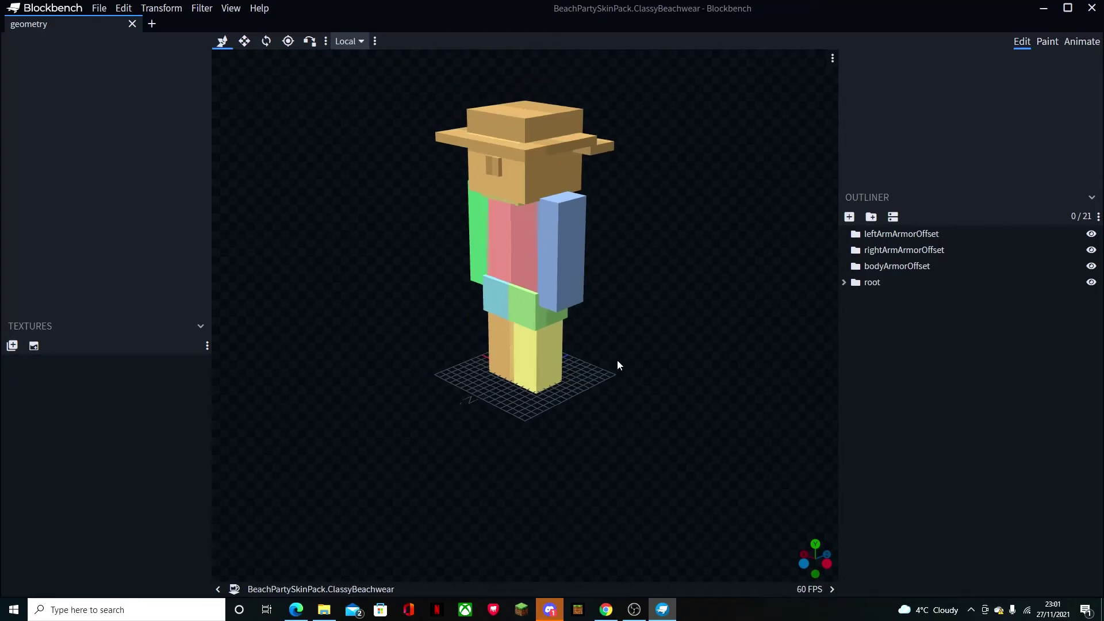
right_drag(618, 365, 690, 437)
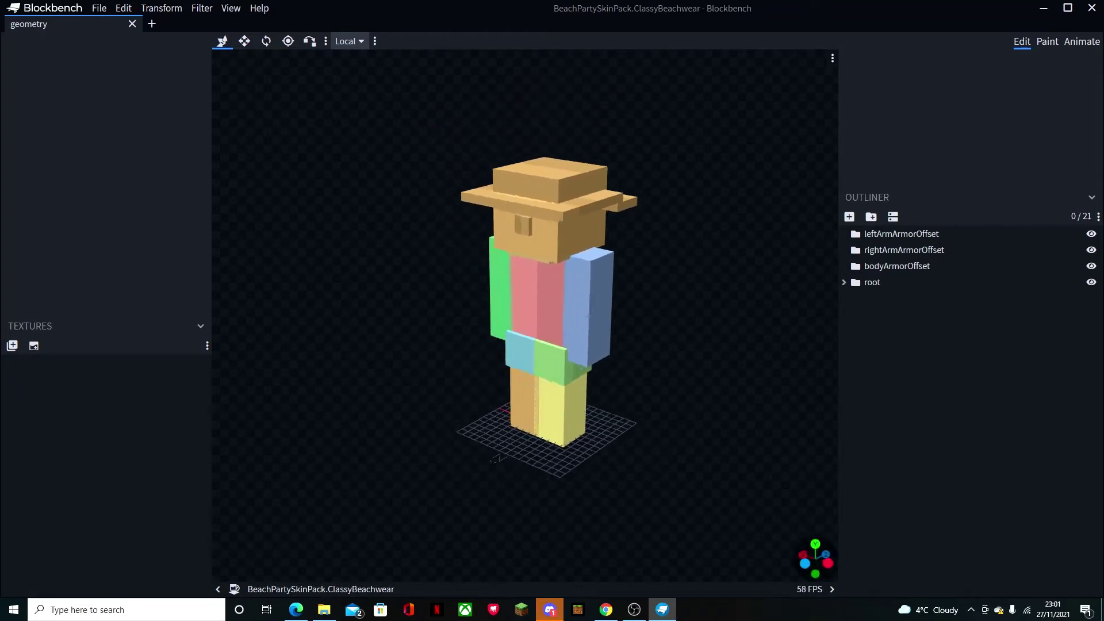
drag(588, 315, 622, 311)
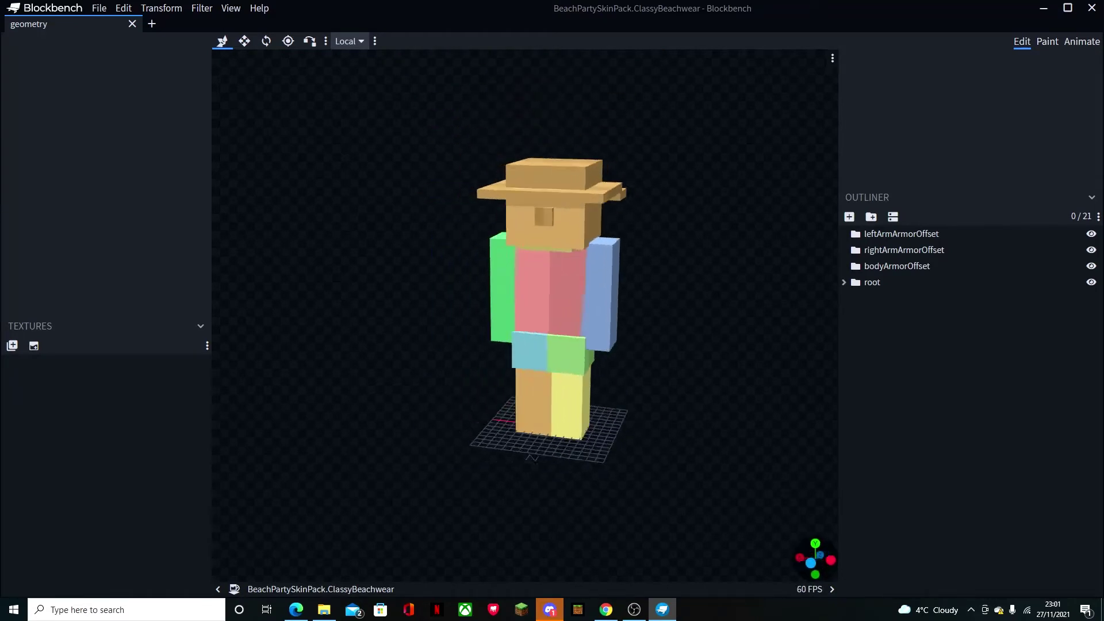
drag(818, 560, 832, 556)
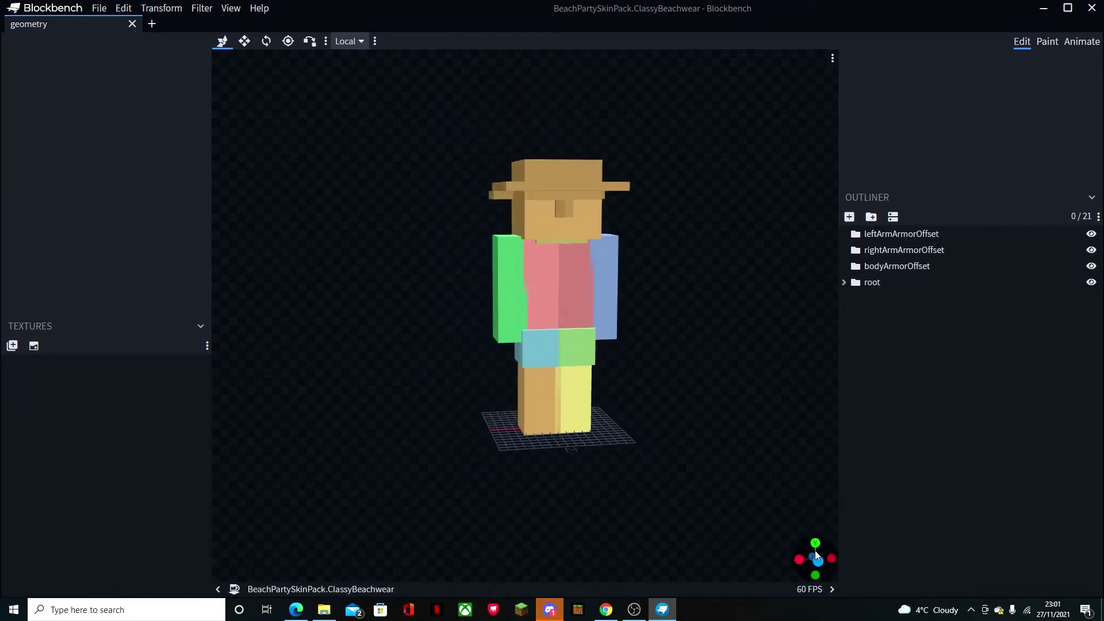
click(1070, 7)
drag(635, 130, 347, 41)
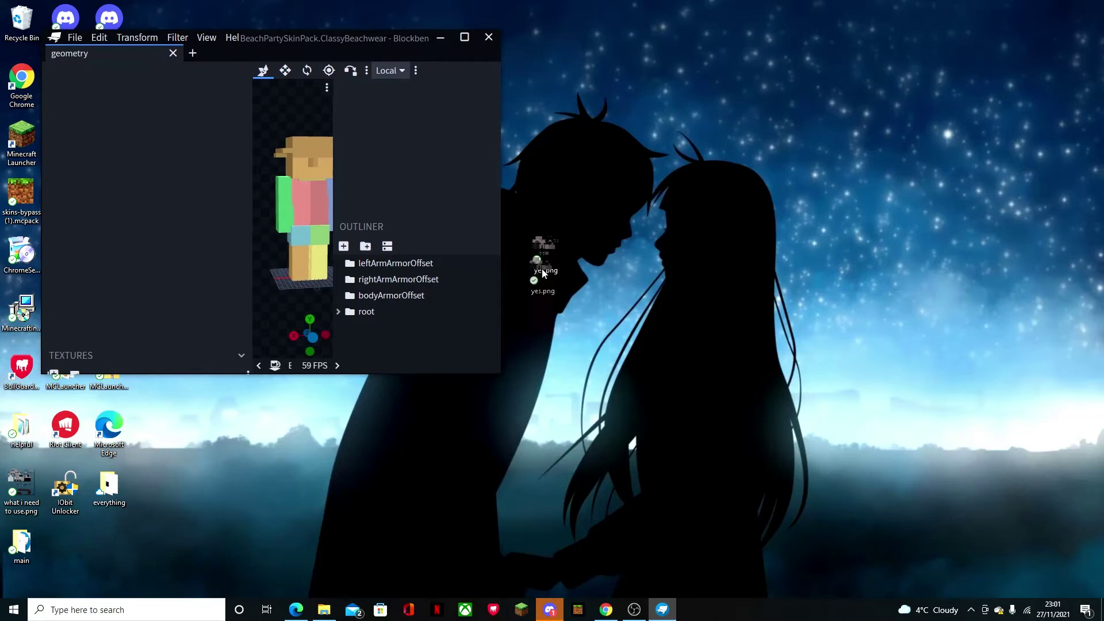
drag(542, 273, 174, 261)
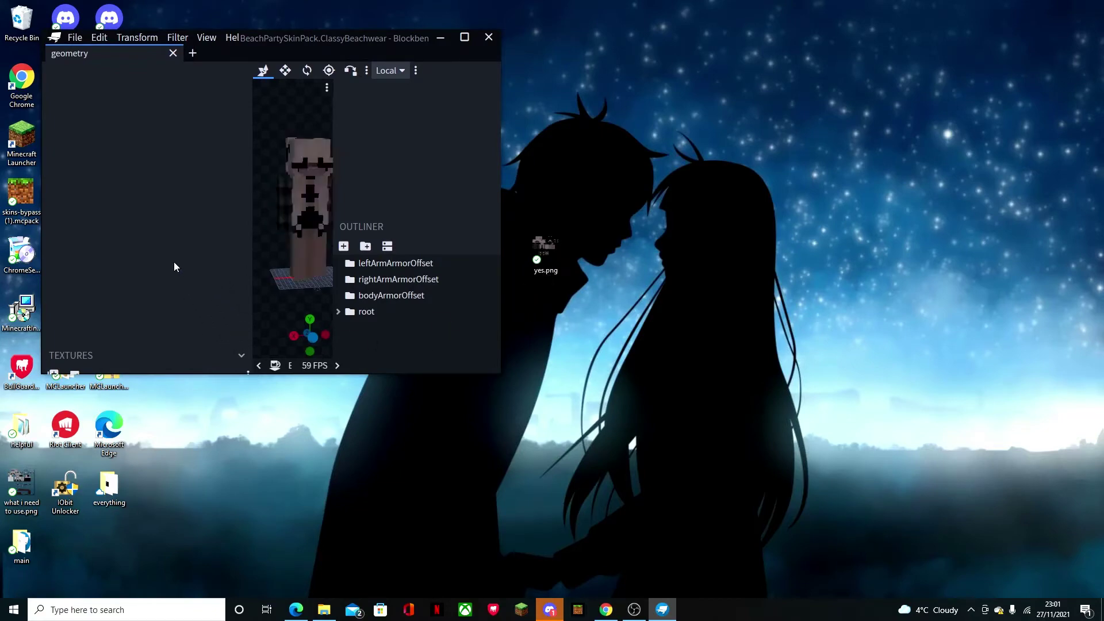
click(464, 37)
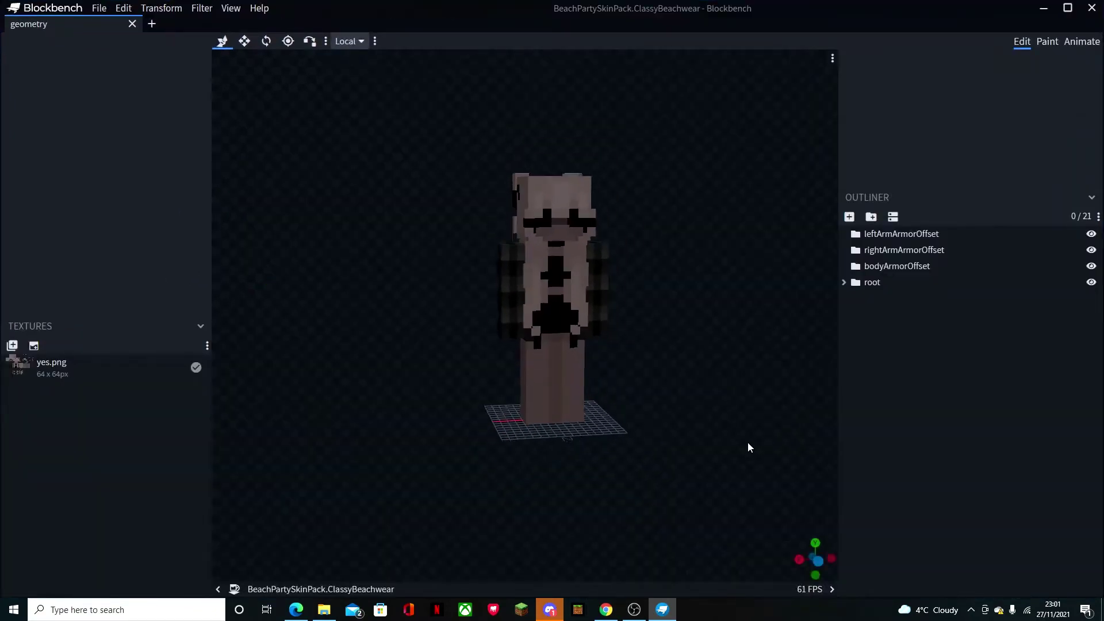
mouse_move(815, 559)
mouse_down()
mouse_move(1092, 557)
mouse_move(828, 561)
mouse_move(851, 563)
mouse_up()
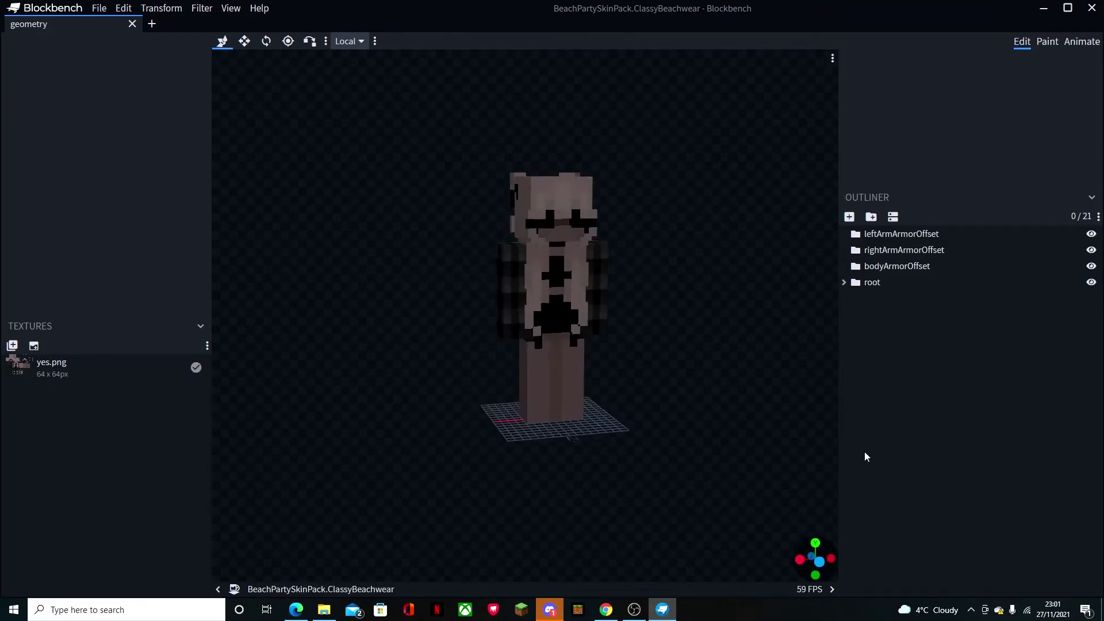
Step: Switch the ClassyBeachwear model to paint mode with a clear view of its front
click(1047, 41)
scroll(575, 282, up, 5)
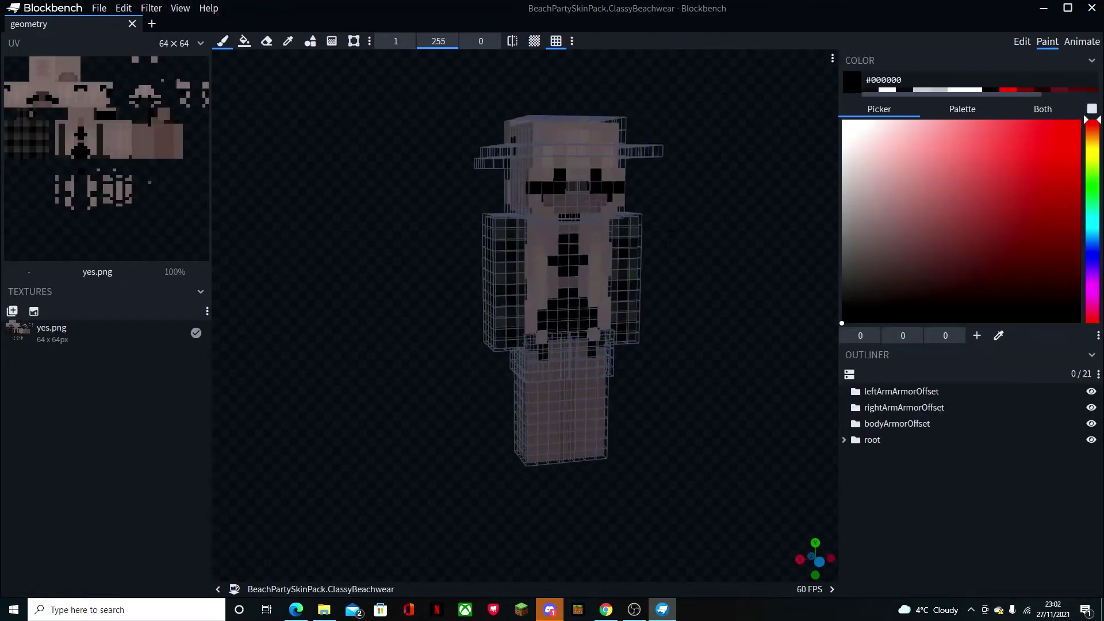
scroll(704, 217, down, 2)
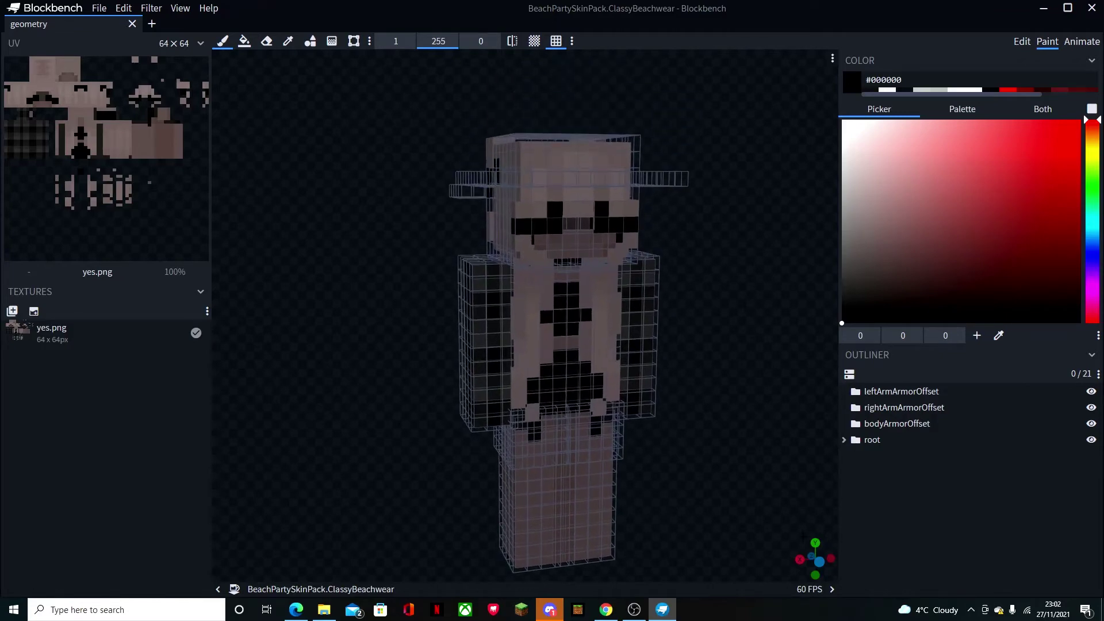
mouse_move(825, 557)
mouse_down()
mouse_move(804, 557)
mouse_move(814, 558)
mouse_up()
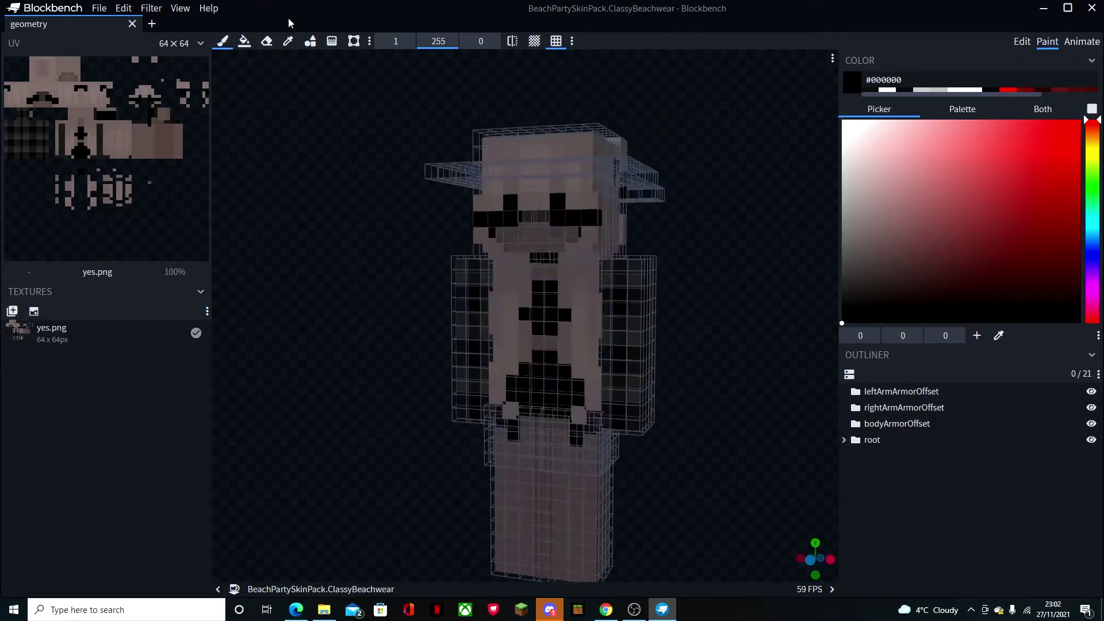
Step: Try filling the front face of the head's hat layer with #000000
click(244, 40)
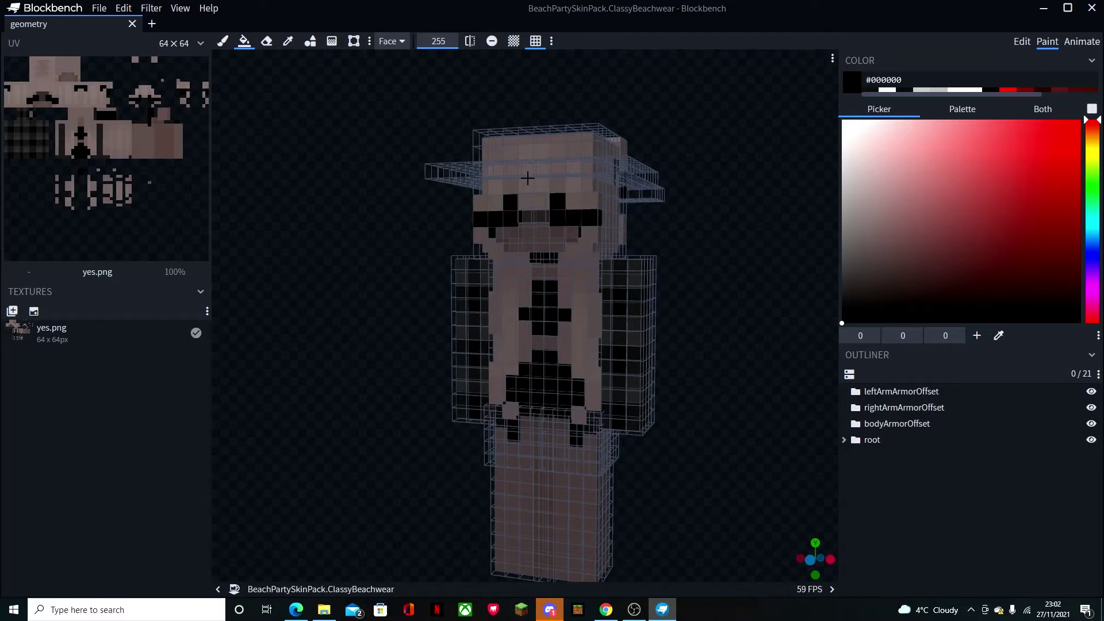
click(532, 207)
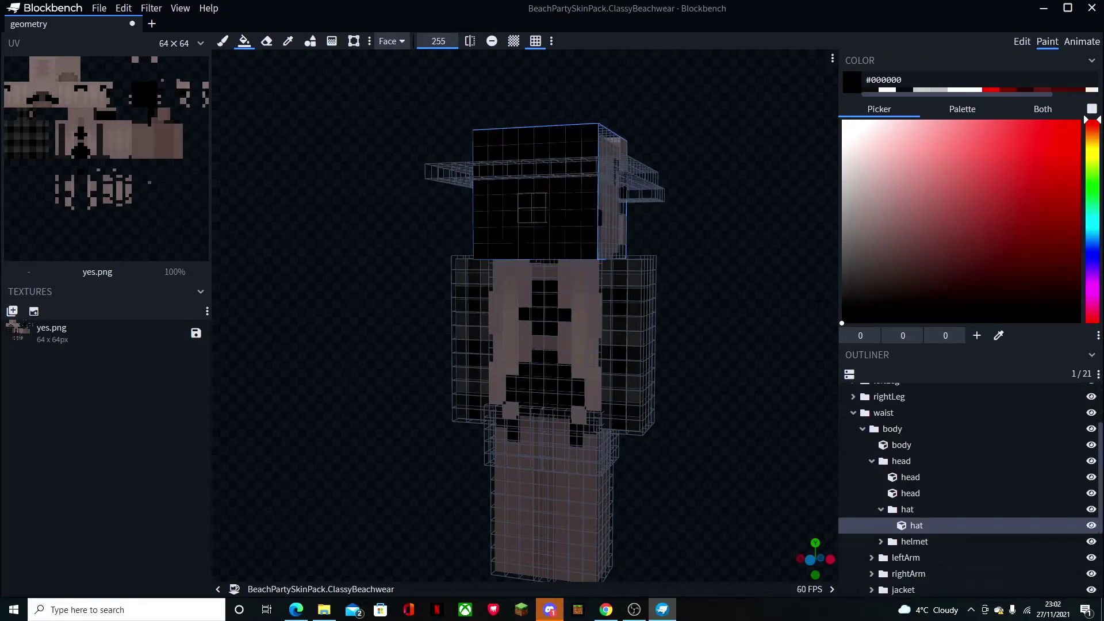
Step: Delete the painted texture from the model and add the clean yes.png from the desktop again
right_click(146, 340)
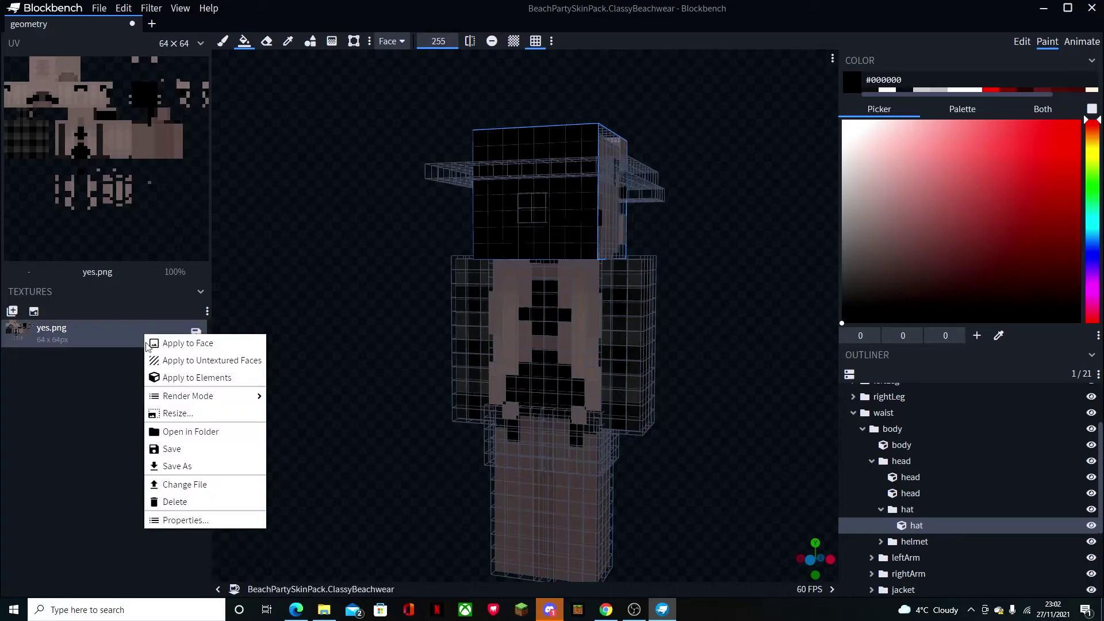
click(183, 502)
click(1077, 6)
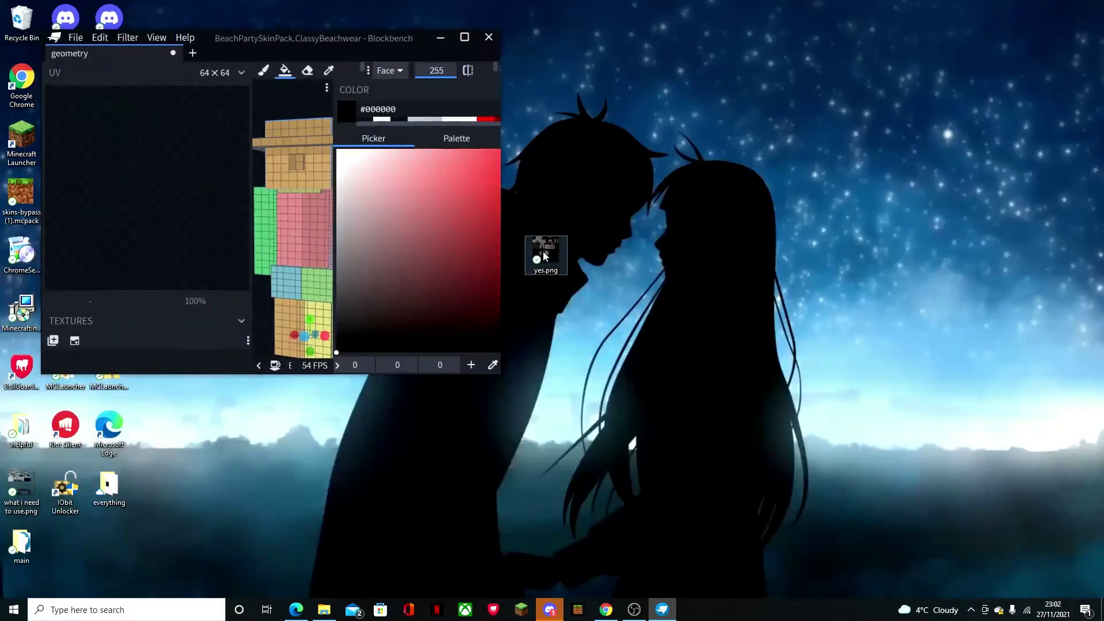
drag(543, 246, 182, 338)
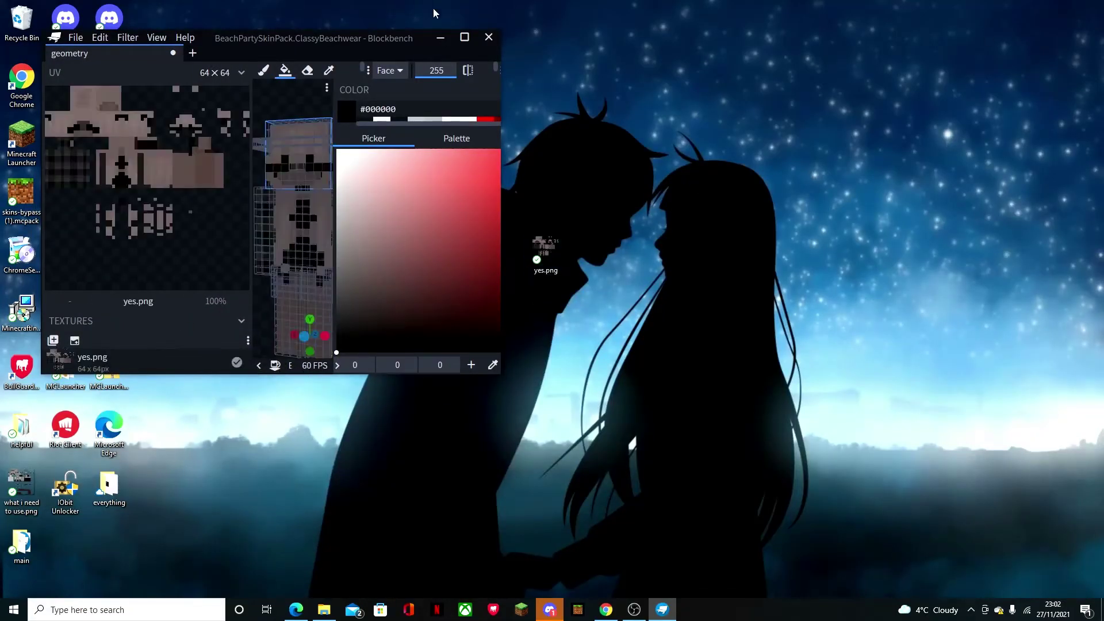
click(464, 37)
Step: Choose the paint brush and pick the sleeve's dark colour #171717 from the yes.png texture
scroll(687, 237, up, 2)
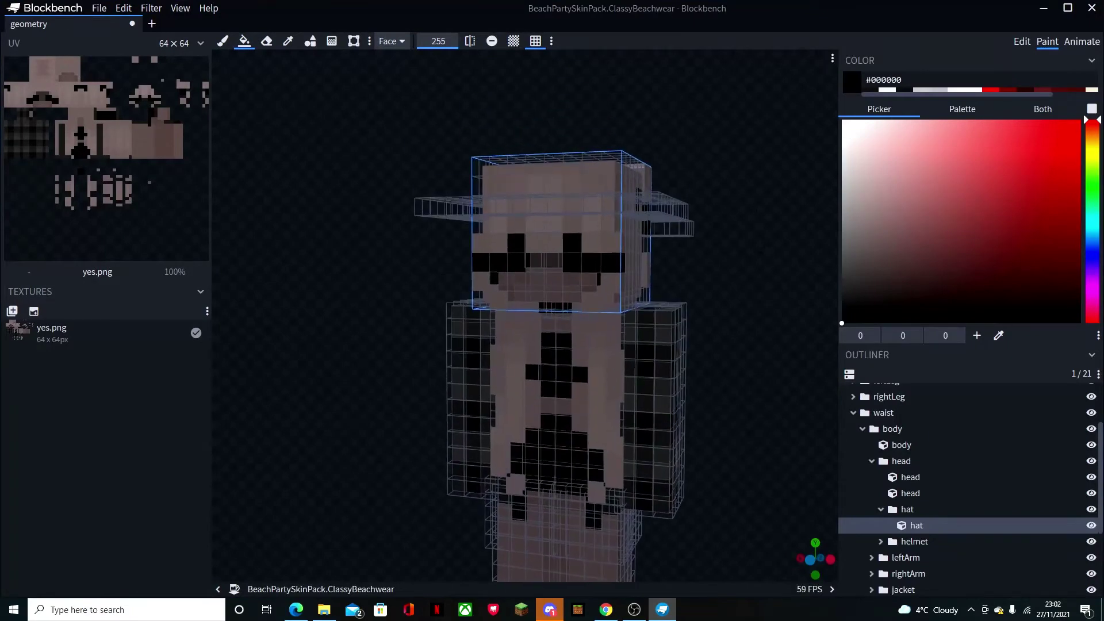
click(222, 40)
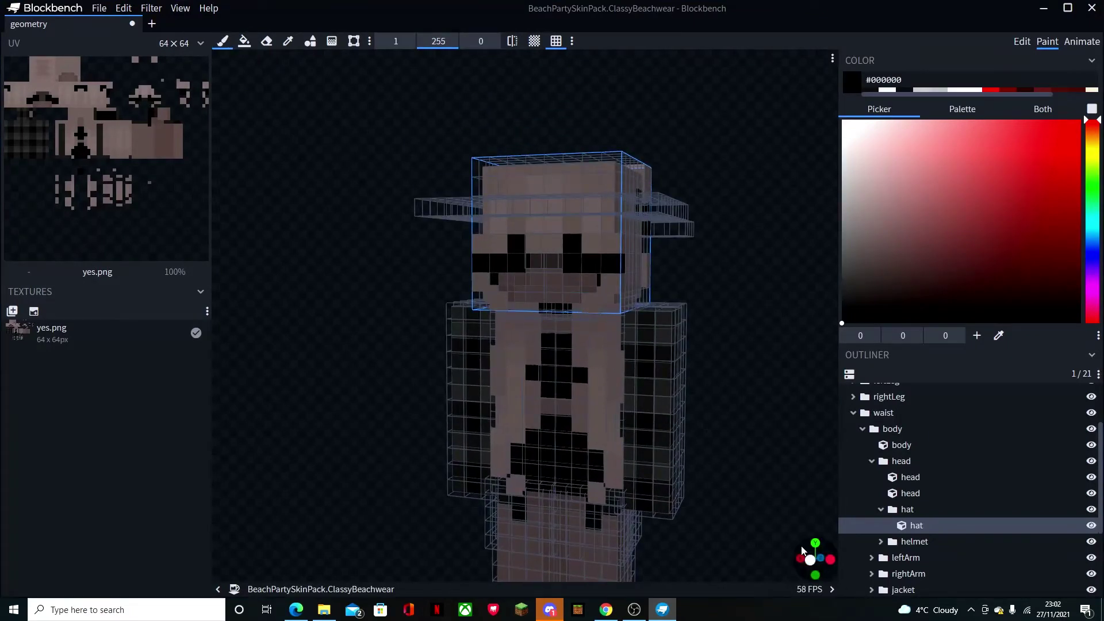
drag(804, 552, 919, 538)
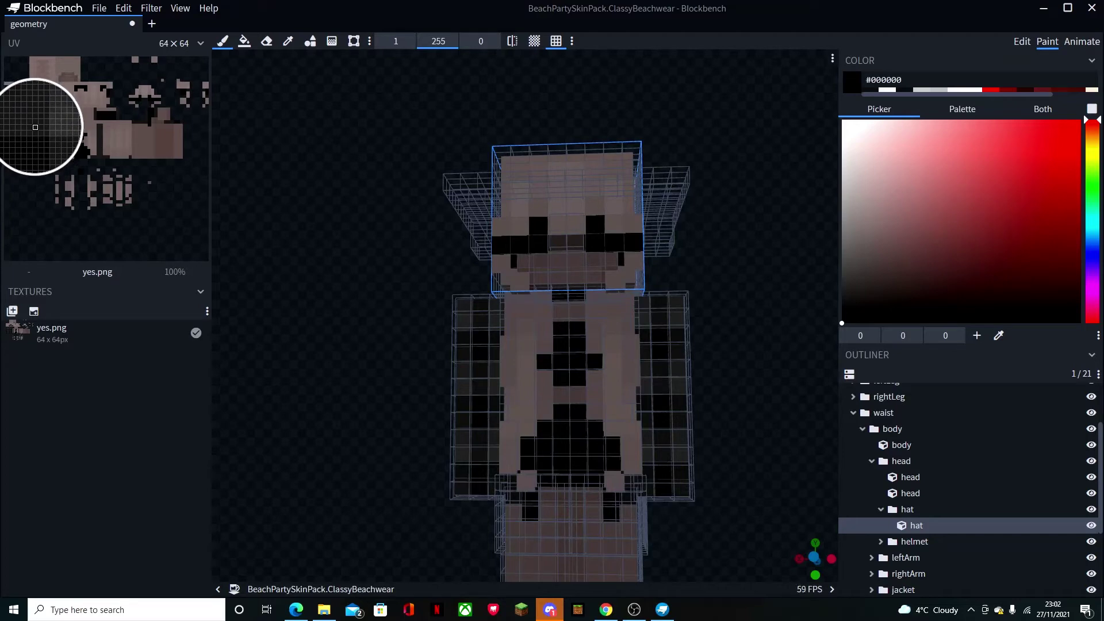
click(36, 123)
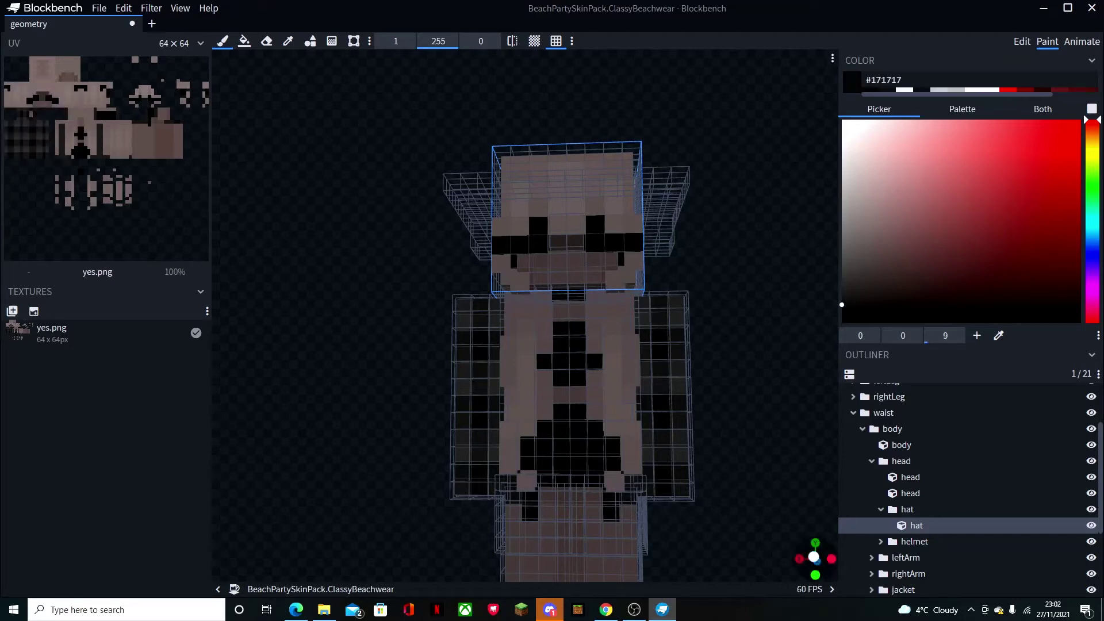
Step: Fill the top and front faces of the helmet's hat brim with #171717 using the paint bucket
drag(814, 558, 817, 575)
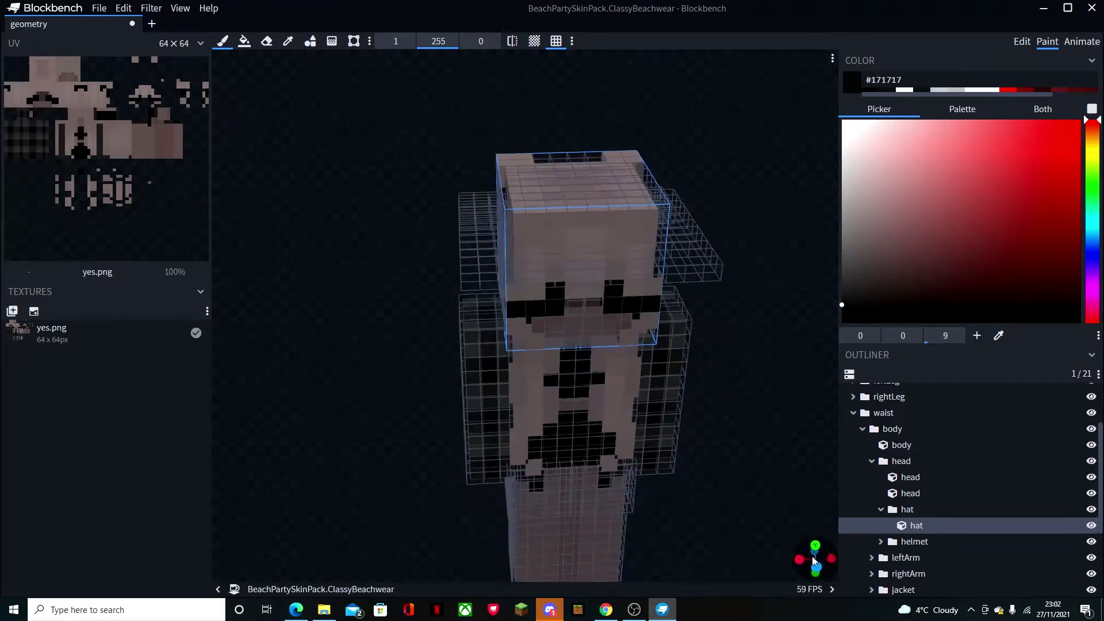
click(245, 41)
click(483, 221)
click(489, 261)
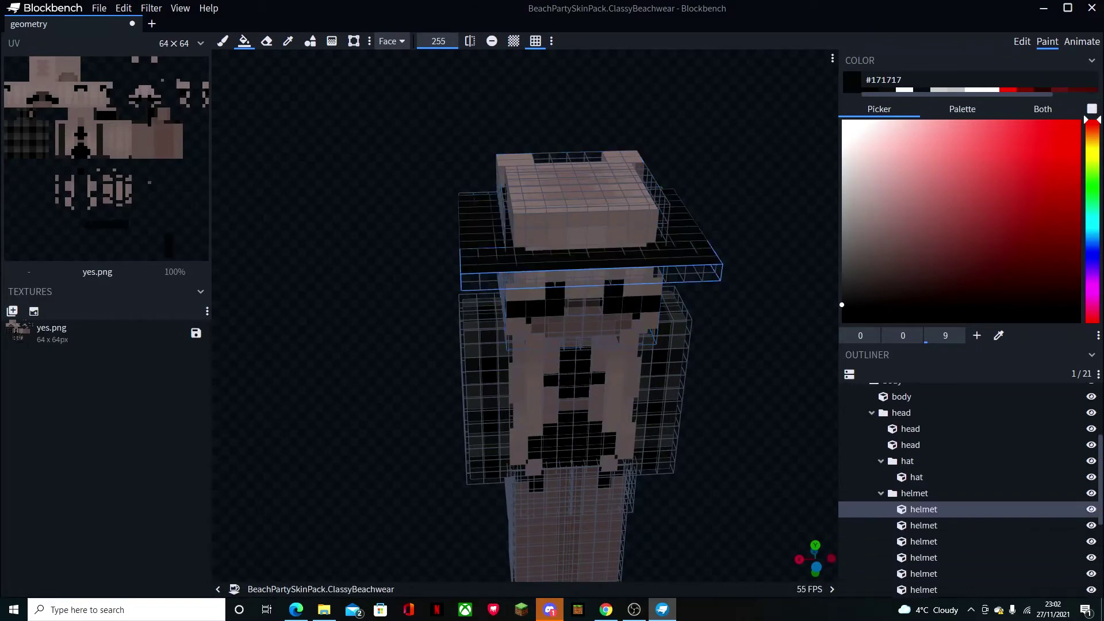
click(490, 281)
Step: Fill the brim faces along the character's left side with #171717, including the ends of the front and rear pieces
drag(817, 565, 790, 549)
click(488, 196)
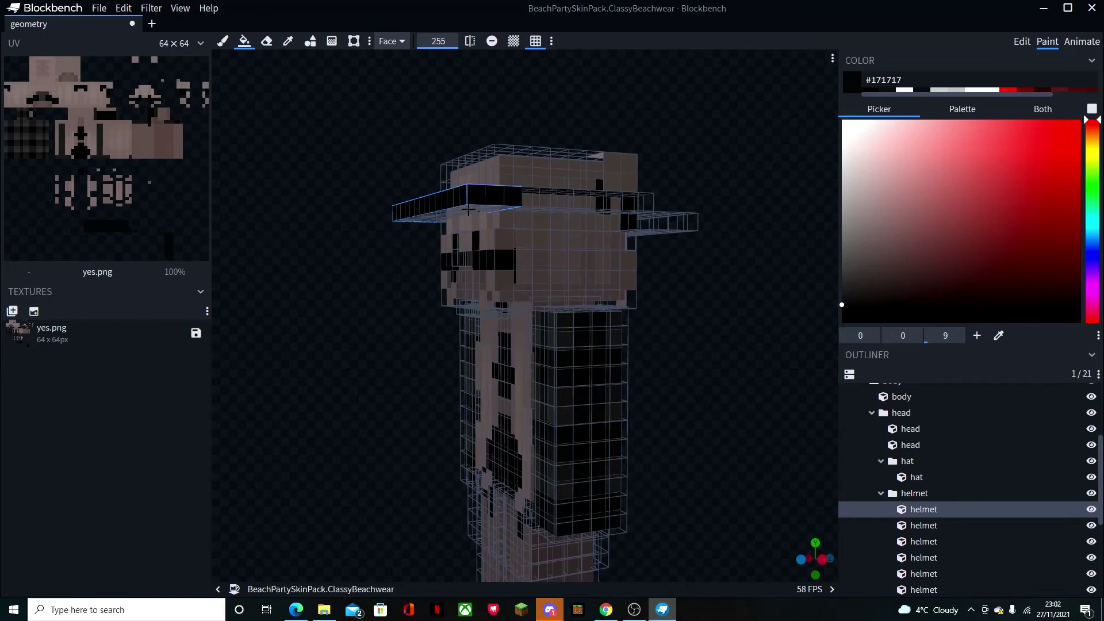
click(542, 206)
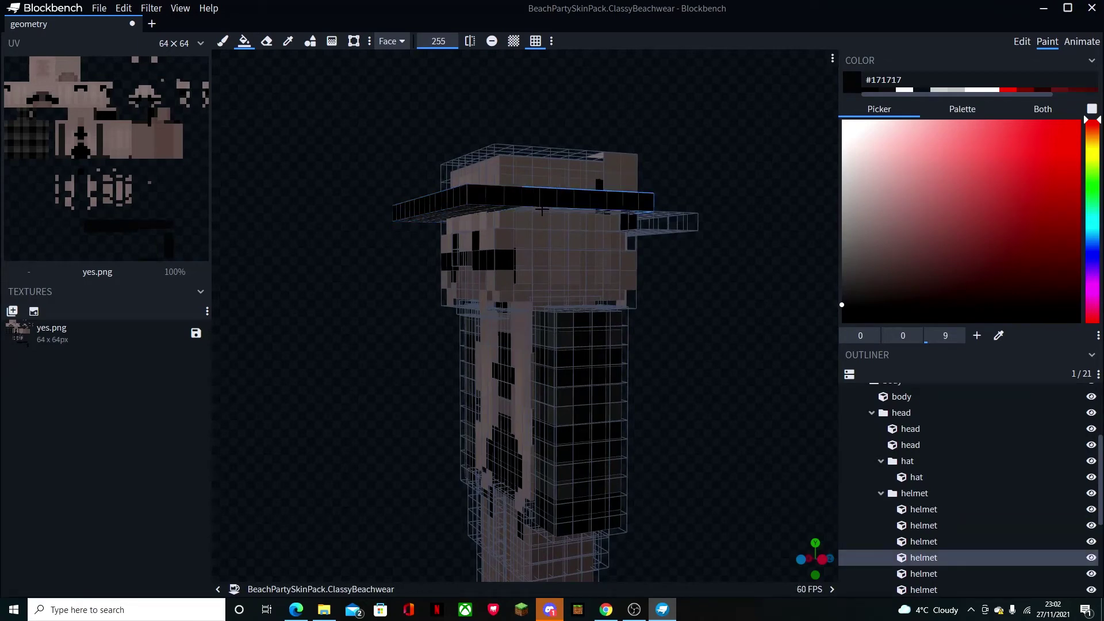
click(658, 229)
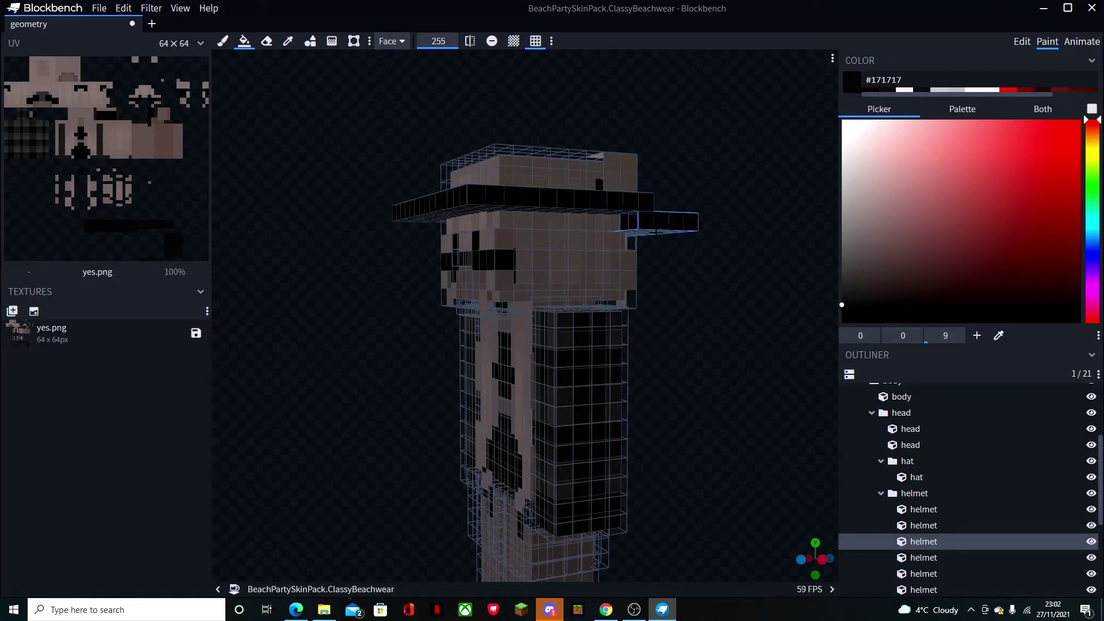
click(656, 232)
click(636, 222)
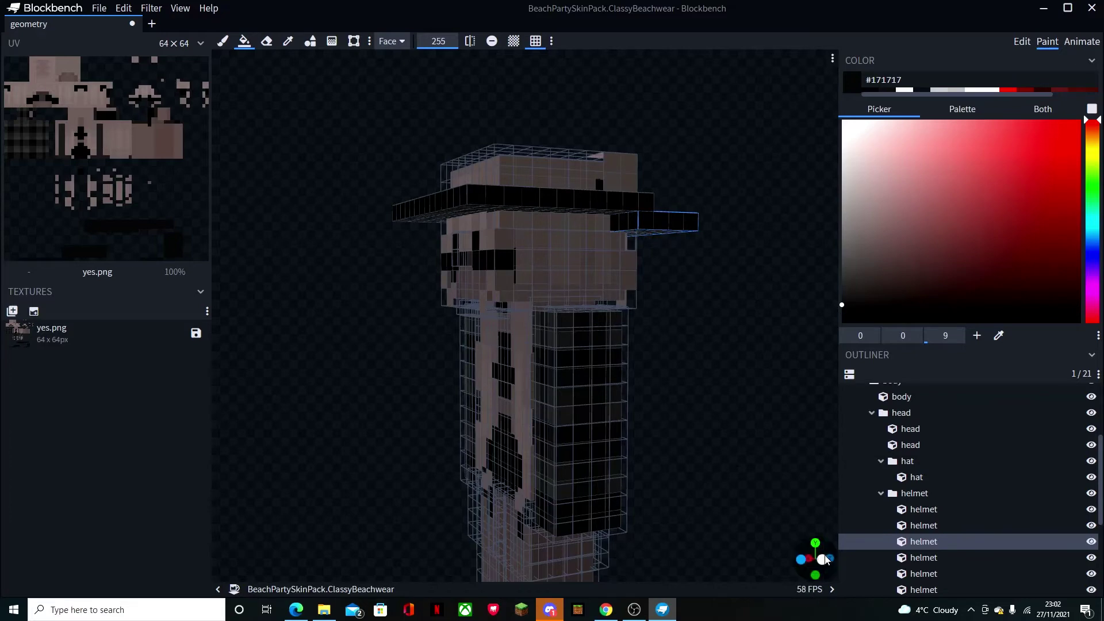
Step: Fill the brim faces along the character's right side with #171717
drag(828, 556, 759, 546)
click(405, 181)
click(923, 557)
click(611, 204)
click(451, 225)
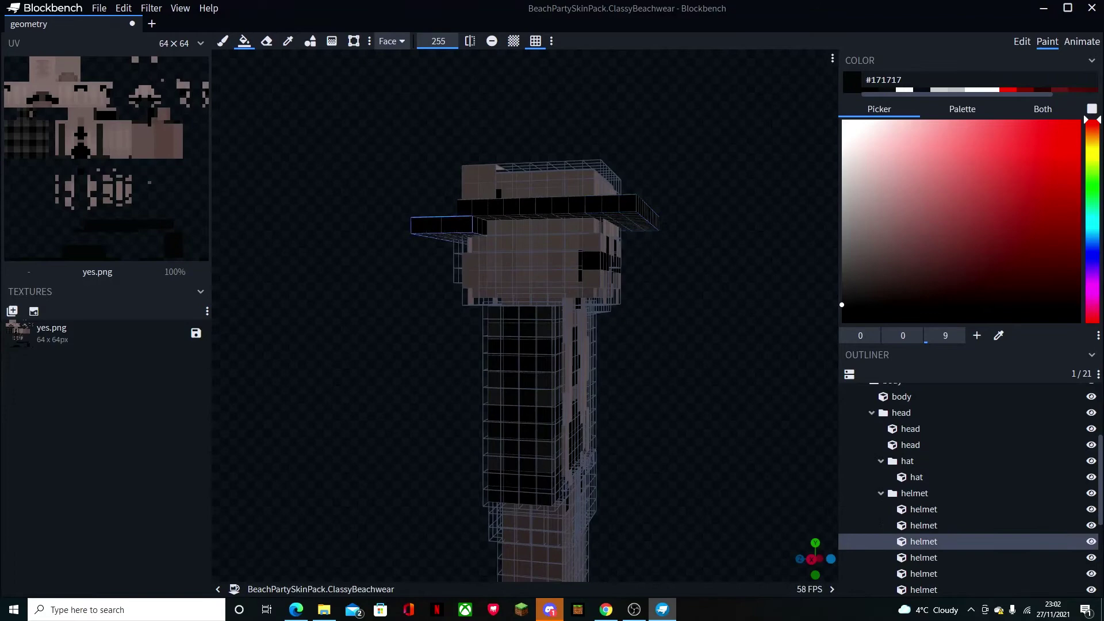
Step: Fill the remaining rear brim faces with #171717 and check the brim from below, above and the front
drag(813, 560, 851, 539)
click(499, 333)
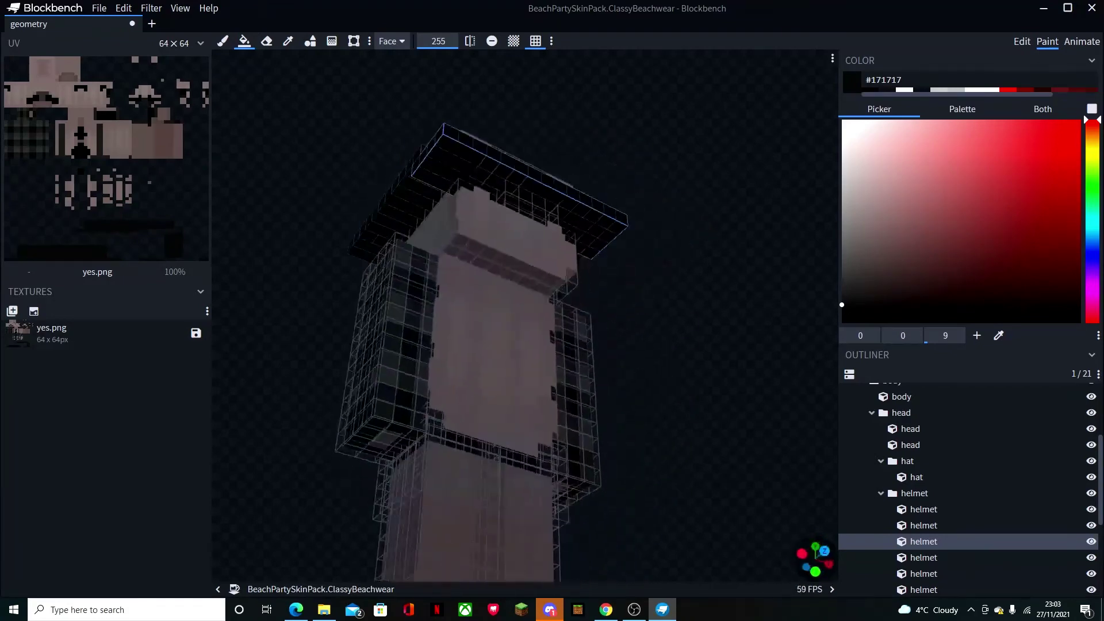
drag(690, 258, 546, 359)
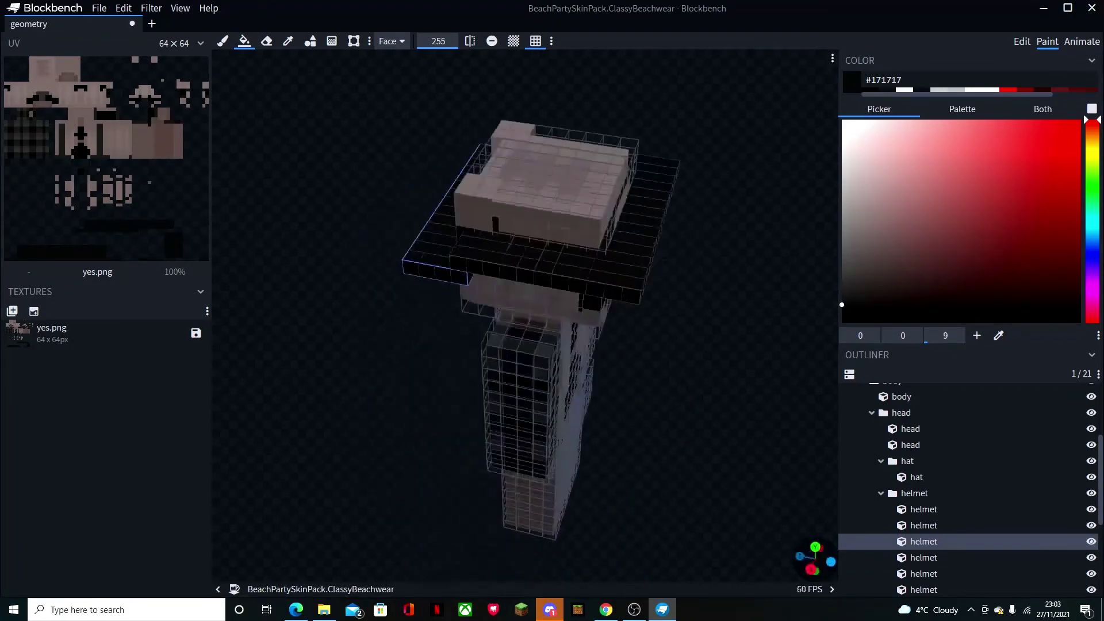
drag(833, 555, 733, 509)
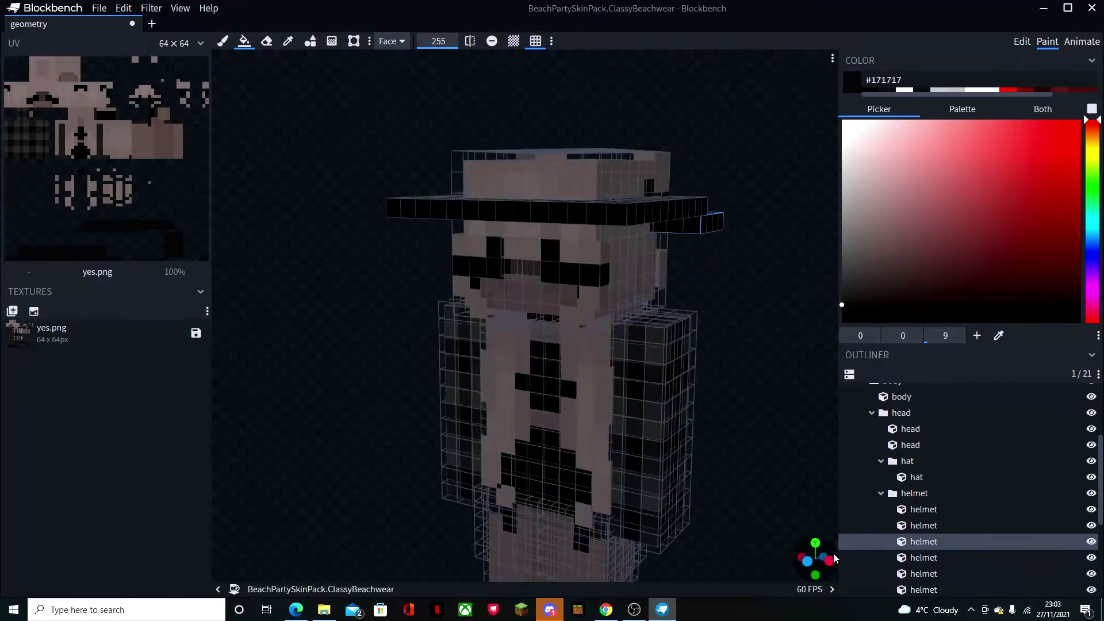
drag(835, 558, 994, 564)
right_drag(659, 272, 590, 265)
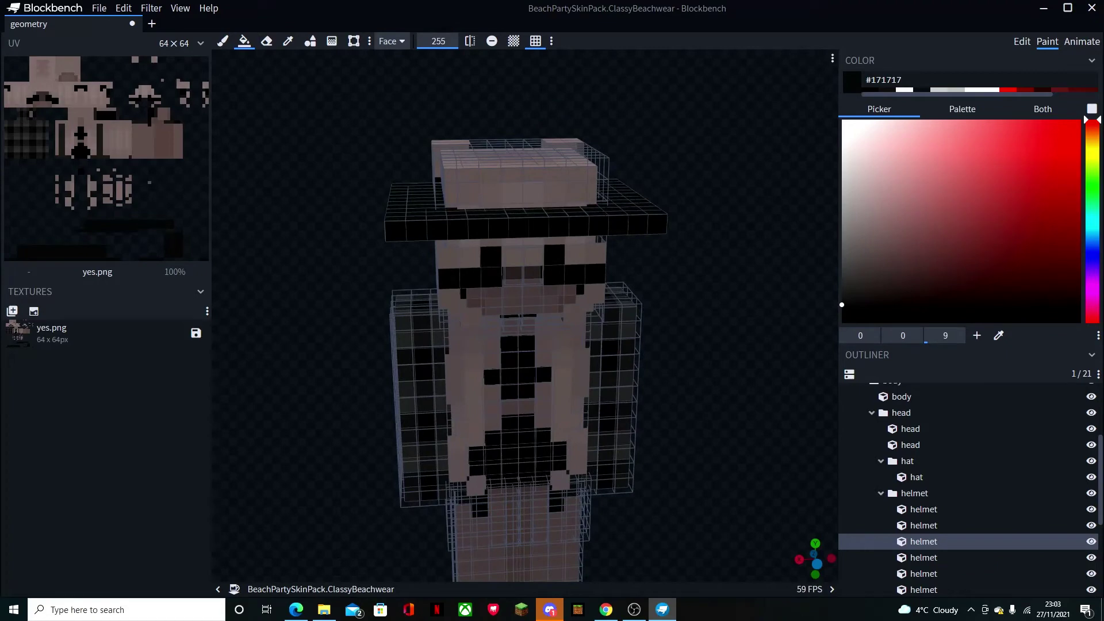
Step: Hide the helmet group and paint the upper three pixel rows of the hat layer's front face with #171717
click(1092, 494)
scroll(706, 261, up, 2)
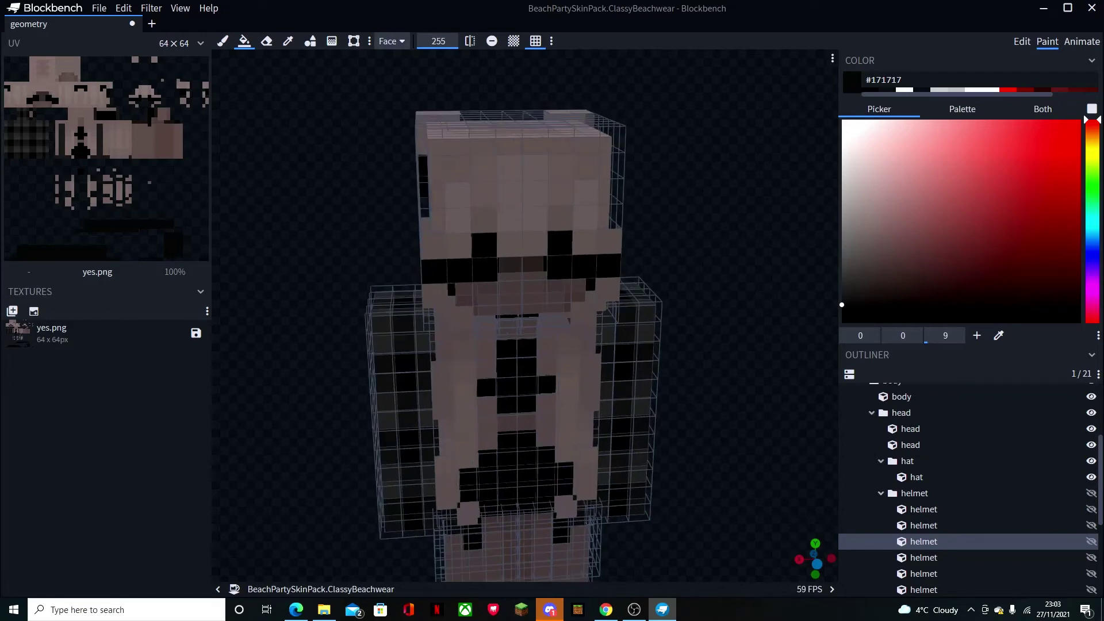
right_drag(706, 262, 727, 315)
drag(815, 559, 810, 557)
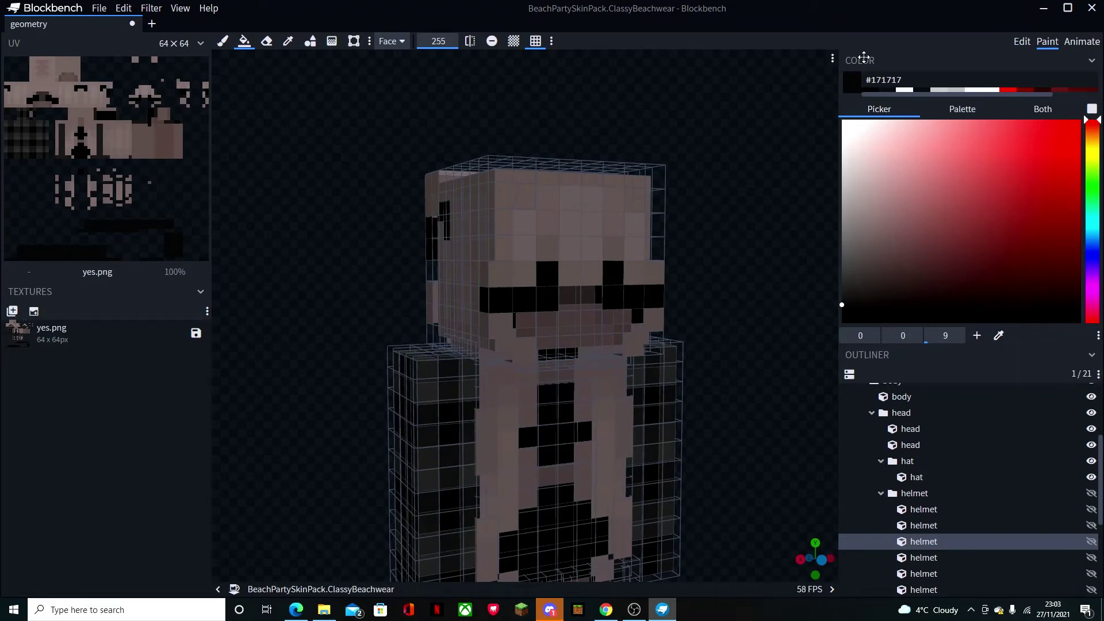
click(218, 44)
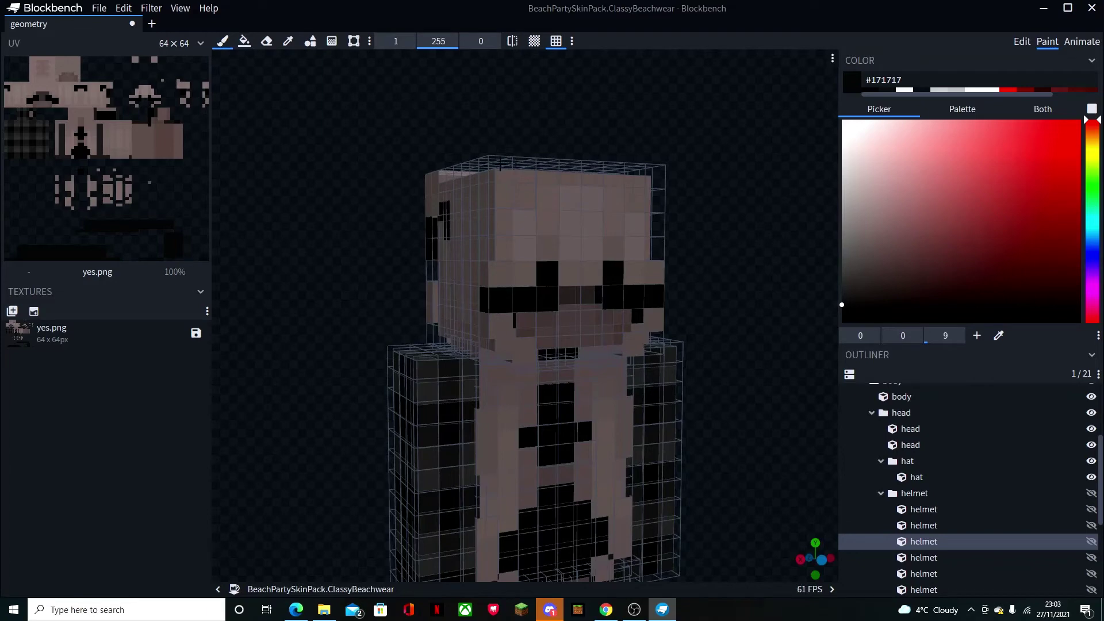
mouse_move(500, 195)
mouse_down()
mouse_move(500, 221)
mouse_move(548, 171)
mouse_move(549, 230)
mouse_move(593, 173)
mouse_move(608, 211)
mouse_move(639, 172)
mouse_move(648, 212)
mouse_move(627, 217)
mouse_move(655, 173)
mouse_up()
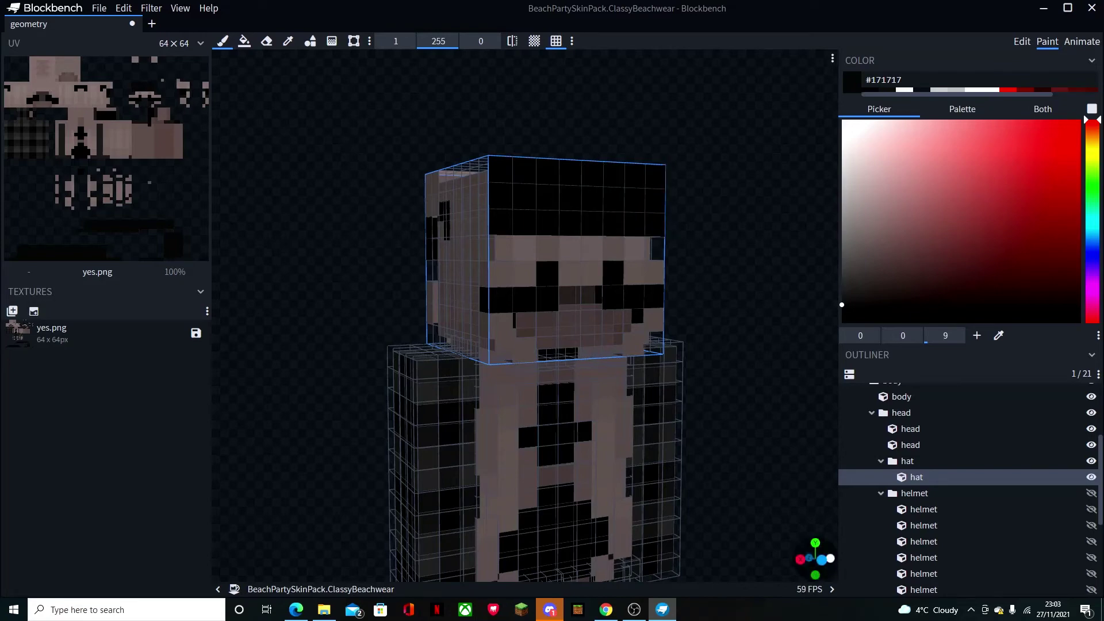
Step: Paint the upper three pixel rows of the hat layer's two side faces and back face with #171717
drag(830, 559, 780, 559)
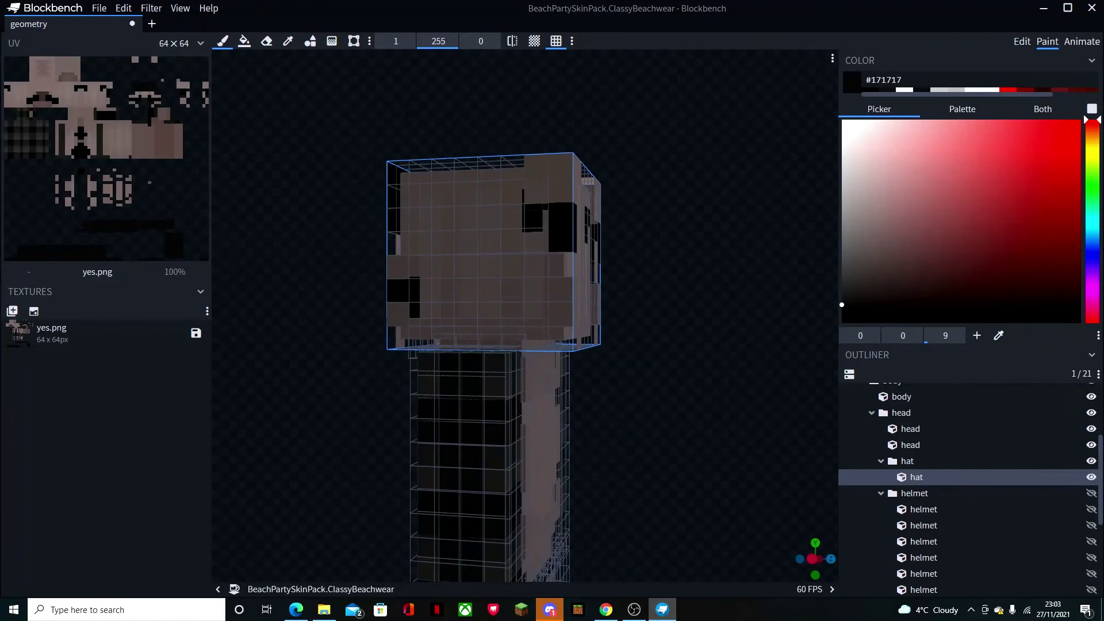
mouse_move(403, 217)
mouse_down()
mouse_move(546, 216)
mouse_move(560, 163)
mouse_move(397, 172)
mouse_move(499, 196)
mouse_move(540, 193)
mouse_up()
click(831, 559)
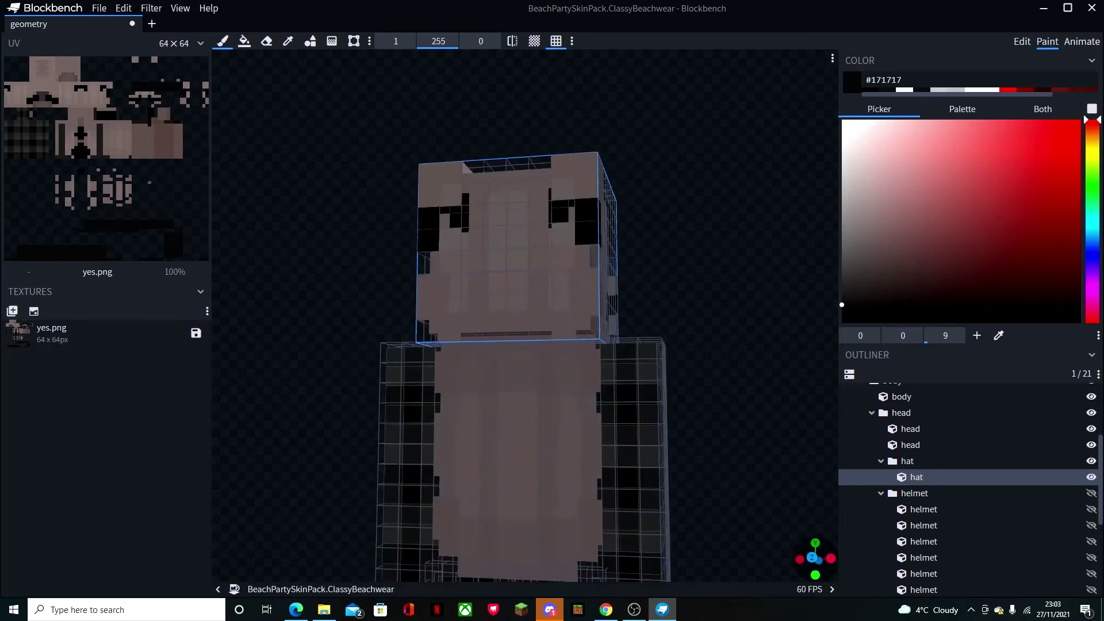
mouse_move(441, 222)
mouse_down()
mouse_move(569, 222)
mouse_move(589, 173)
mouse_move(429, 175)
mouse_move(428, 200)
mouse_move(566, 197)
mouse_up()
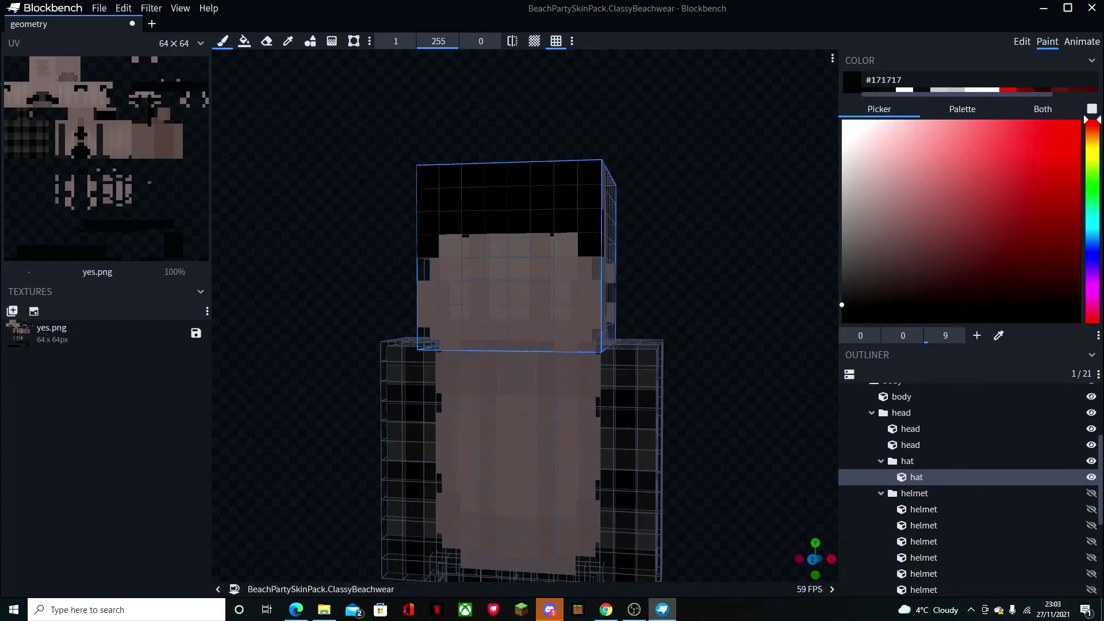
click(831, 559)
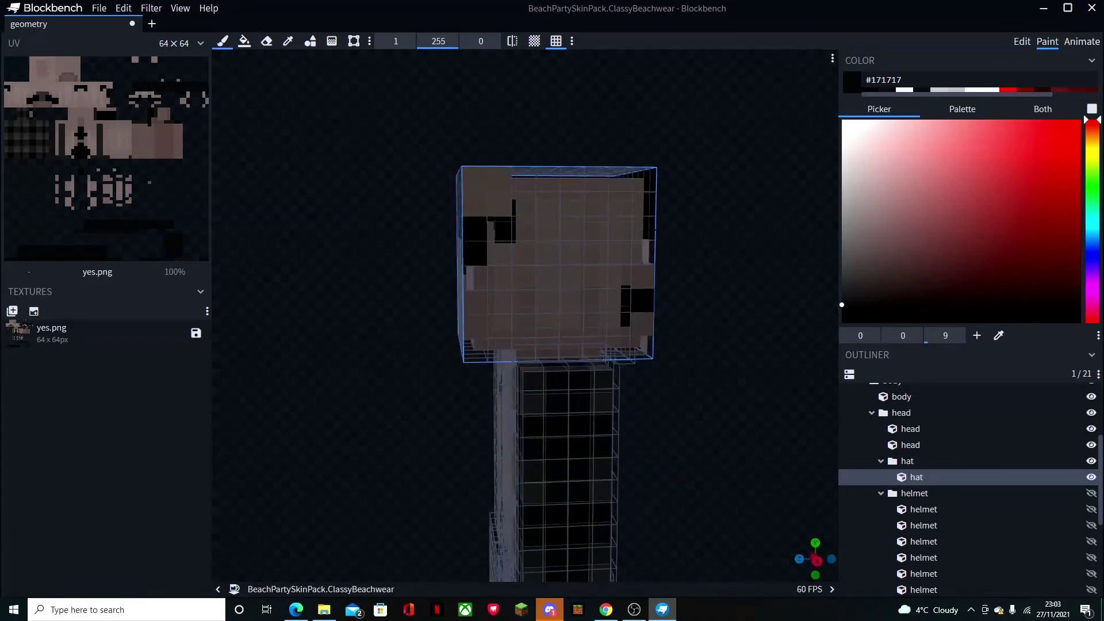
mouse_move(653, 228)
mouse_down()
mouse_move(492, 228)
mouse_move(475, 172)
mouse_move(645, 180)
mouse_move(606, 204)
mouse_move(494, 204)
mouse_up()
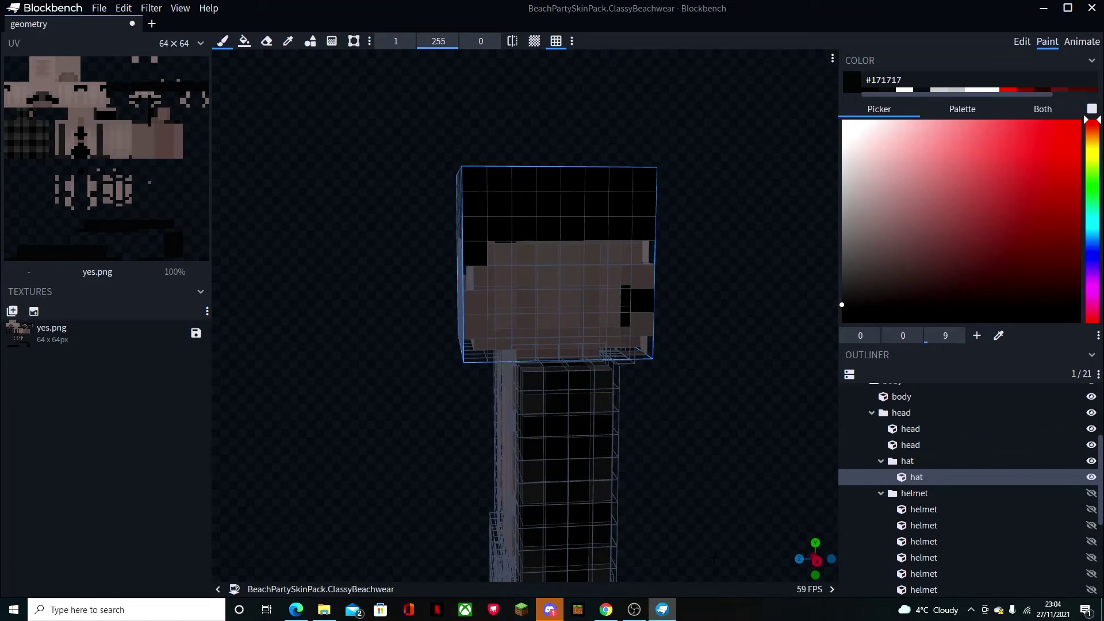
Step: Paint the hat layer's entire top face and complete the fourth pixel row of its back face with #171717
drag(713, 454, 698, 538)
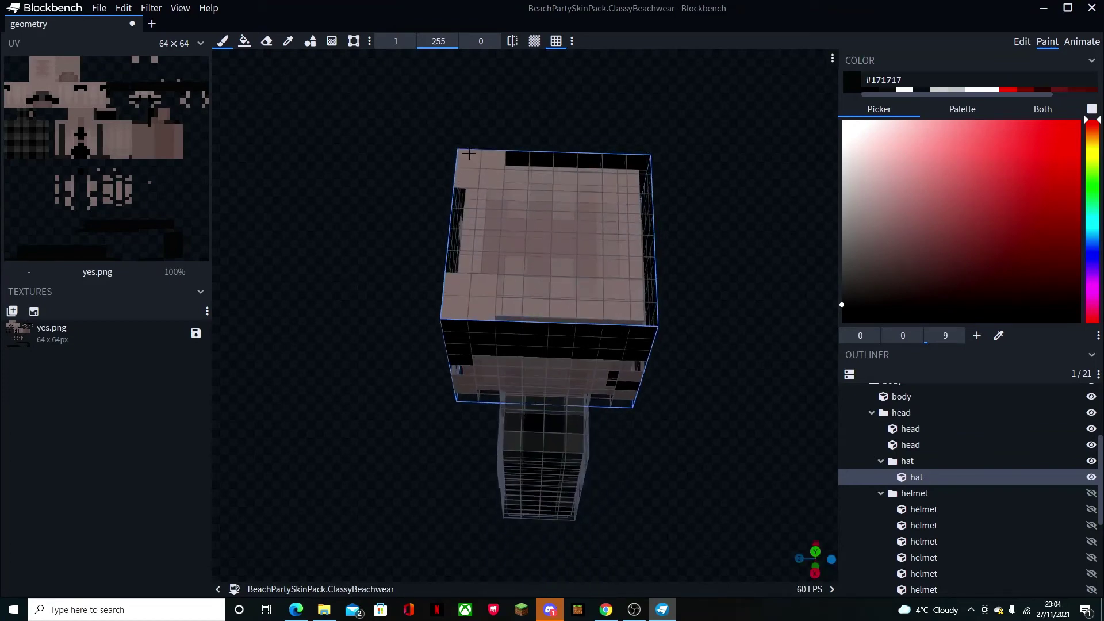
mouse_move(469, 154)
mouse_down()
mouse_move(455, 291)
mouse_move(508, 310)
mouse_move(643, 313)
mouse_move(638, 162)
mouse_move(498, 170)
mouse_move(486, 263)
mouse_move(553, 287)
mouse_move(616, 285)
mouse_move(614, 202)
mouse_move(584, 178)
mouse_move(511, 180)
mouse_move(511, 266)
mouse_move(592, 265)
mouse_move(590, 198)
mouse_move(532, 222)
mouse_move(549, 244)
mouse_move(569, 226)
mouse_move(560, 218)
mouse_up()
drag(805, 552, 819, 571)
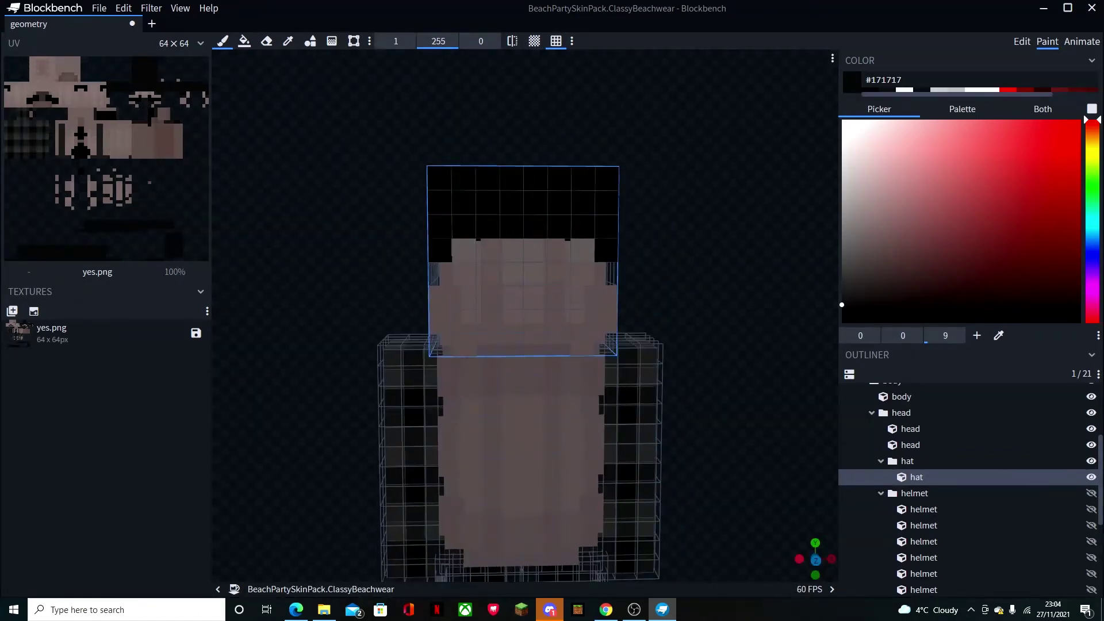
drag(582, 250, 459, 250)
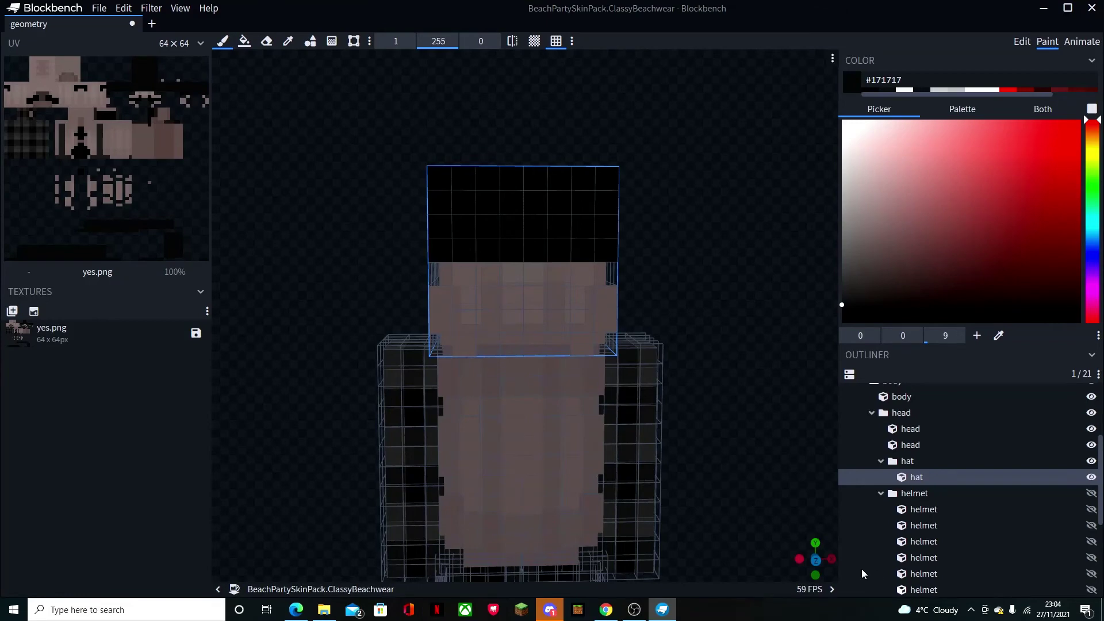
Step: Set the paint colour to #212121 and paint the third pixel row of the hat layer's front face as a band
click(815, 559)
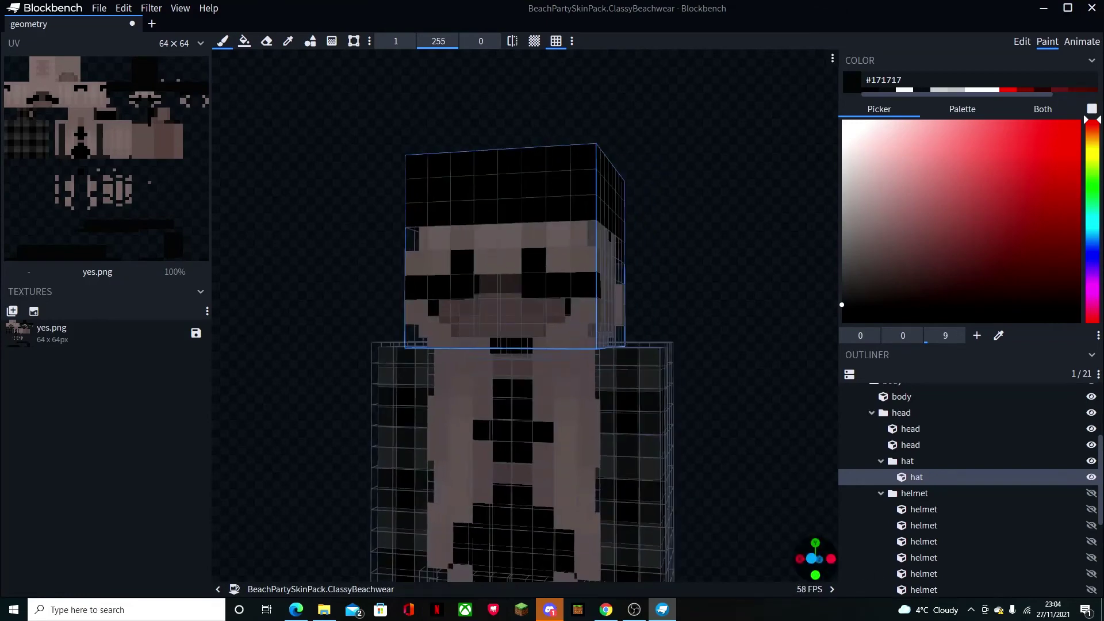
click(978, 337)
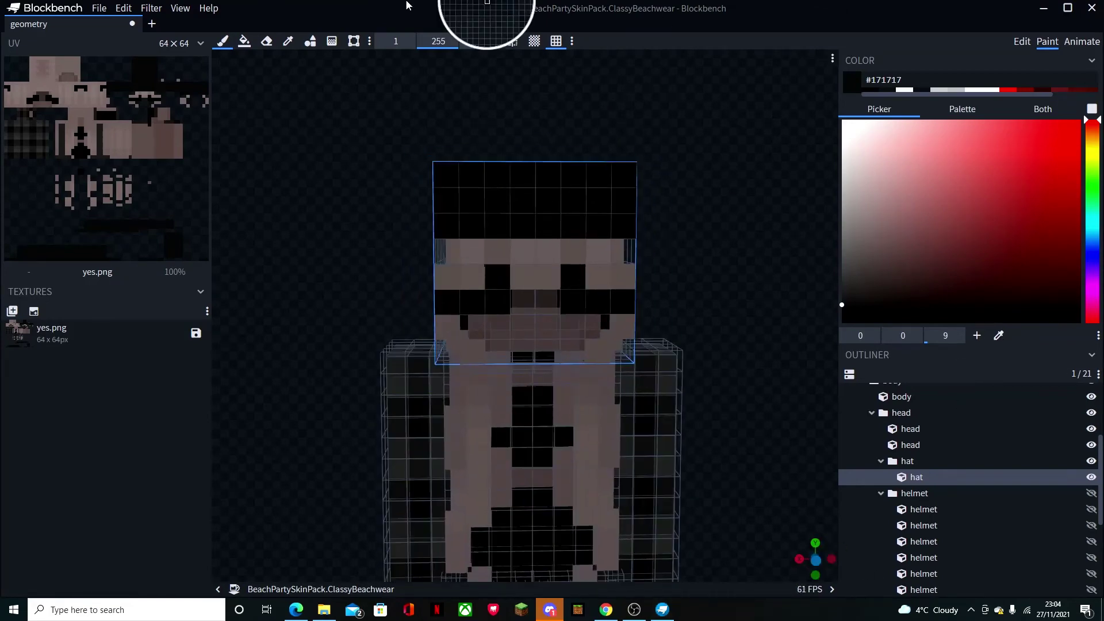
click(32, 129)
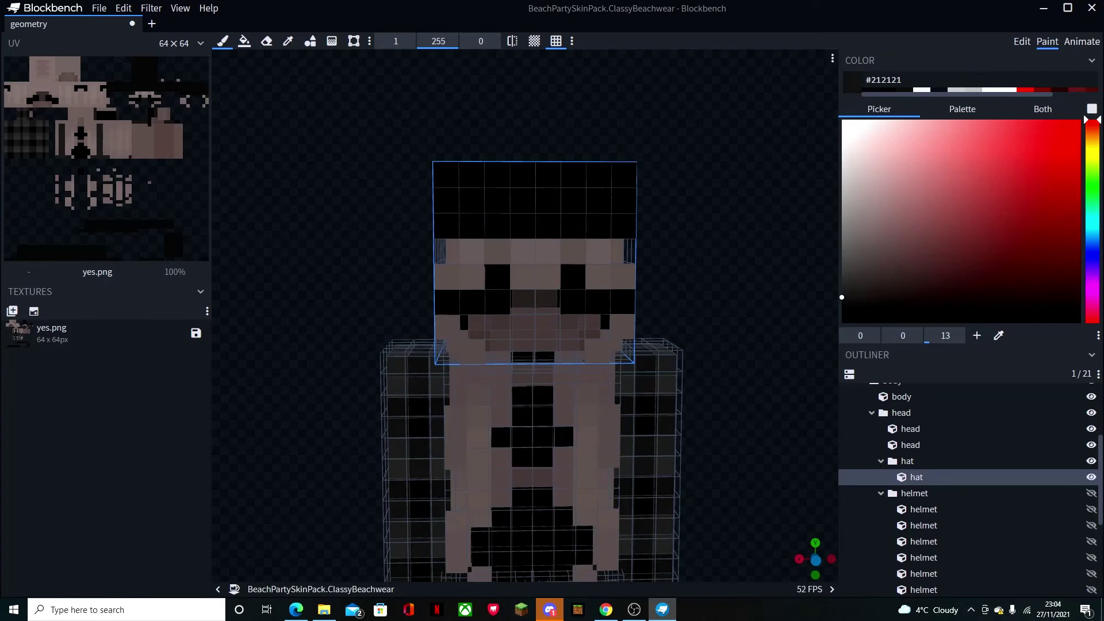
drag(446, 226, 624, 226)
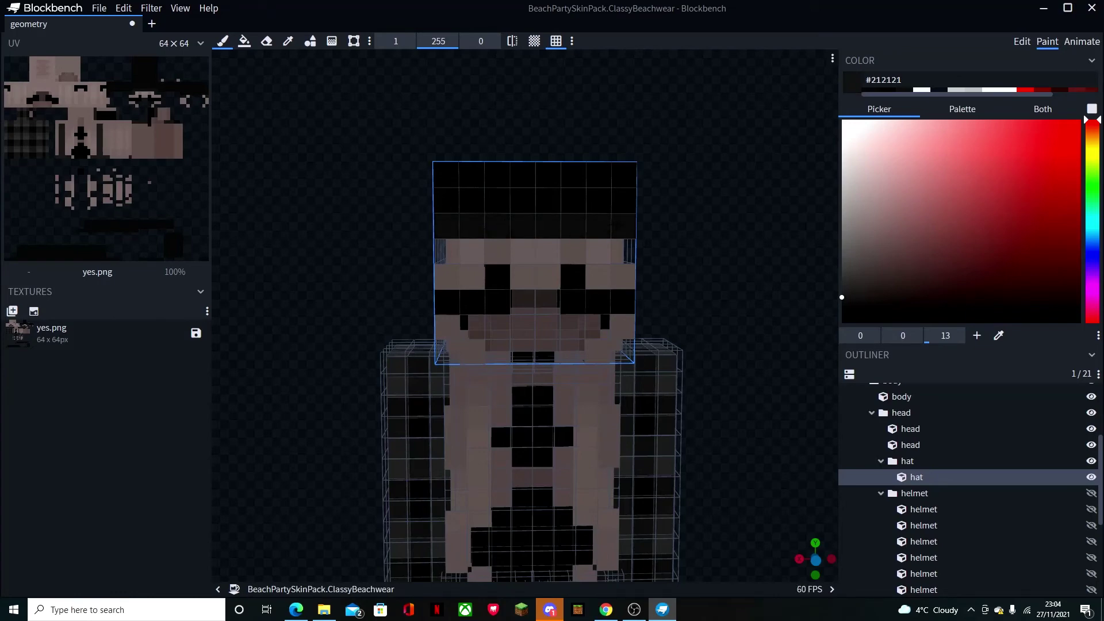
Step: Paint the third pixel row of the hat layer's back face with #212121 and check the side faces
drag(831, 559, 795, 559)
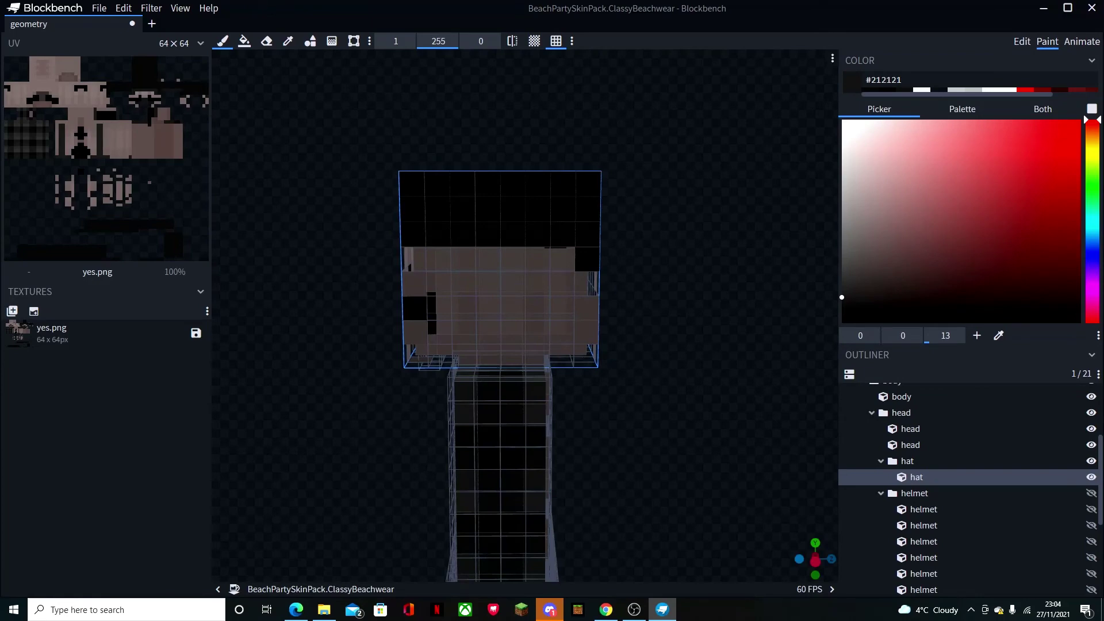
click(832, 559)
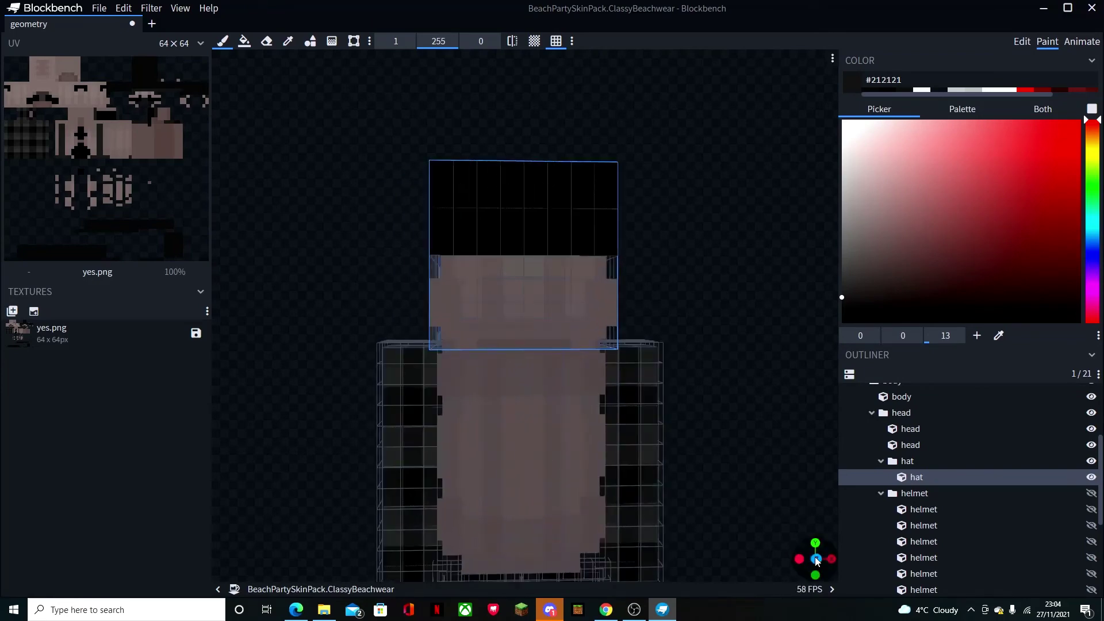
drag(605, 220, 464, 220)
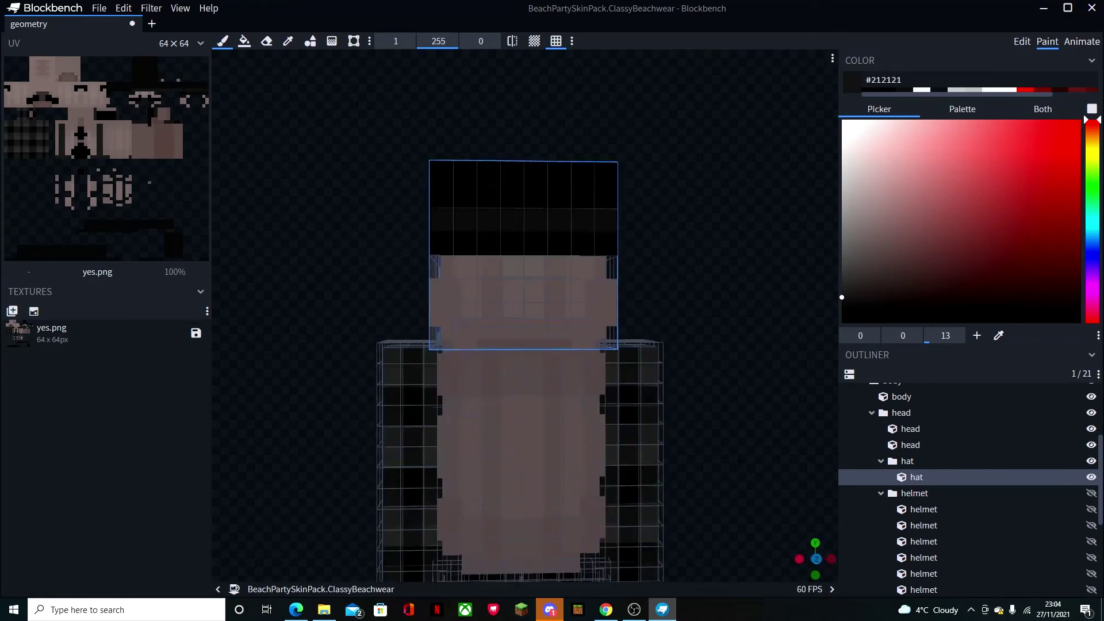
click(831, 559)
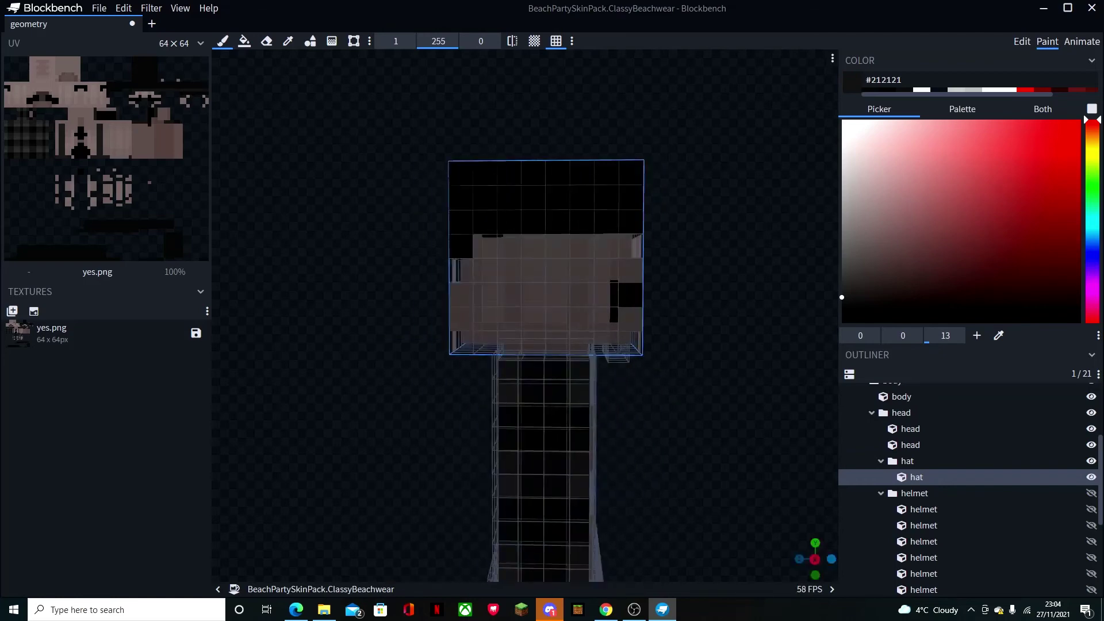
drag(816, 558, 615, 559)
scroll(829, 364, down, 1)
scroll(828, 364, down, 2)
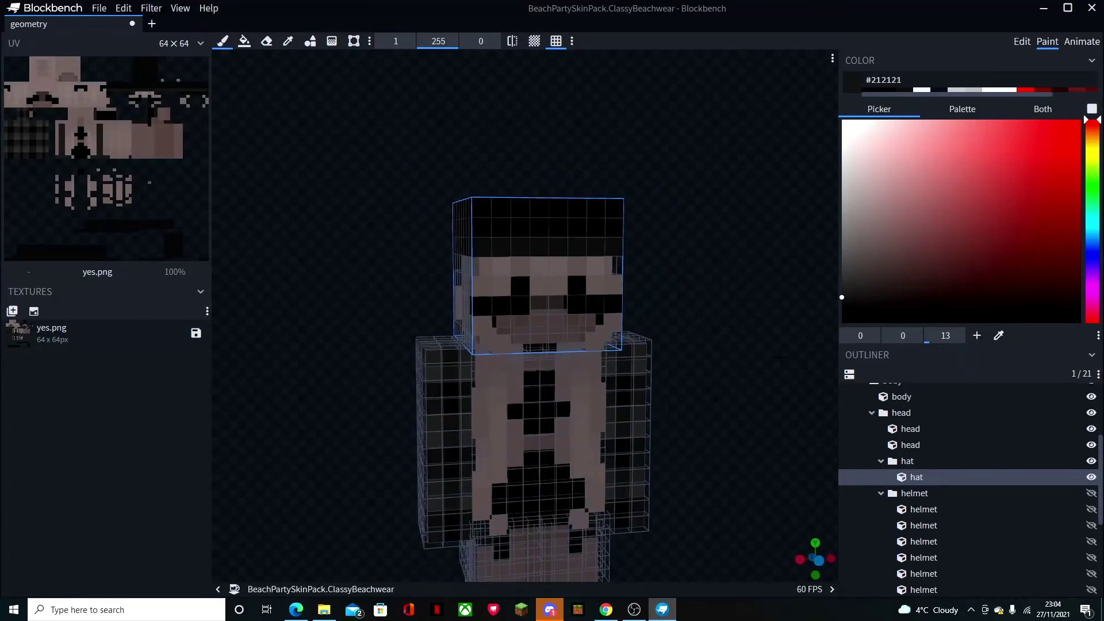
Step: Show the helmet group again and inspect the complete hat on the full character
click(1090, 493)
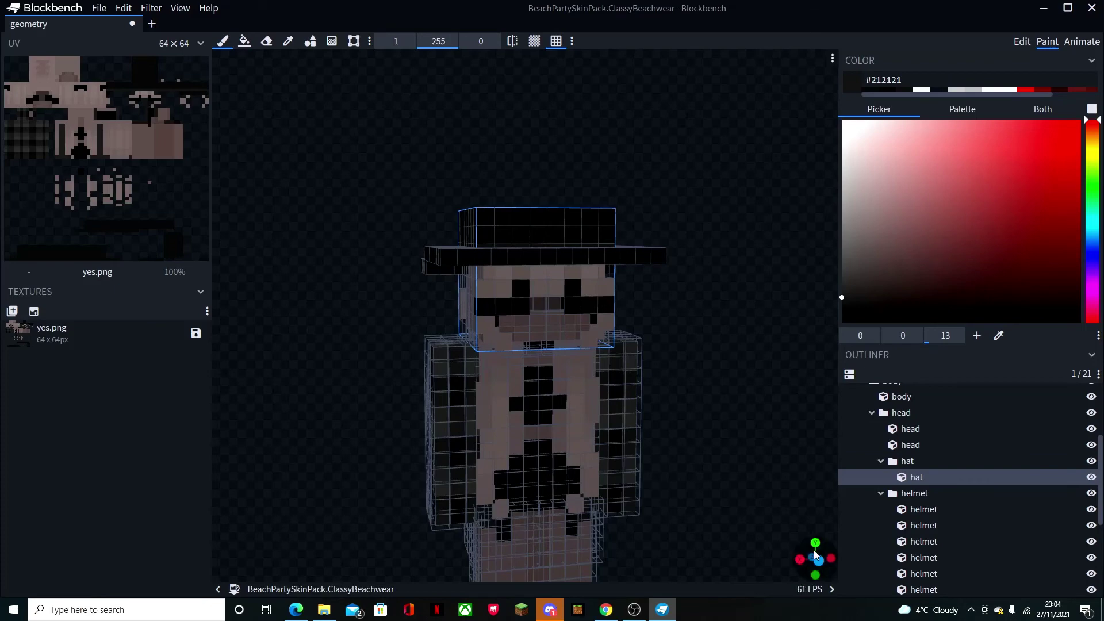
drag(813, 561, 658, 566)
scroll(738, 335, down, 3)
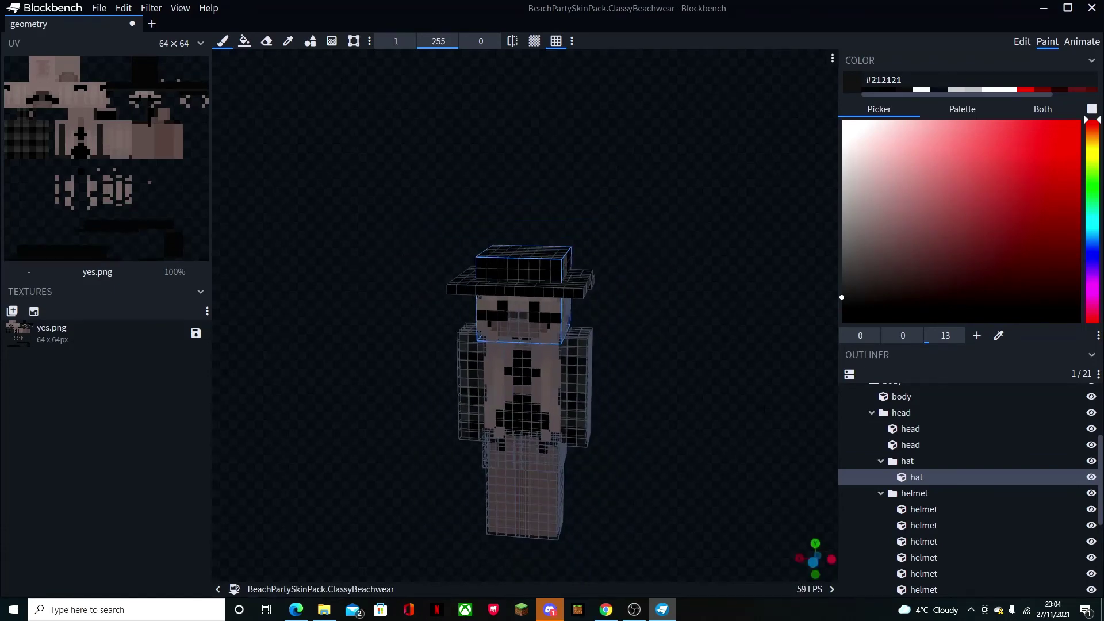
right_drag(760, 446, 758, 373)
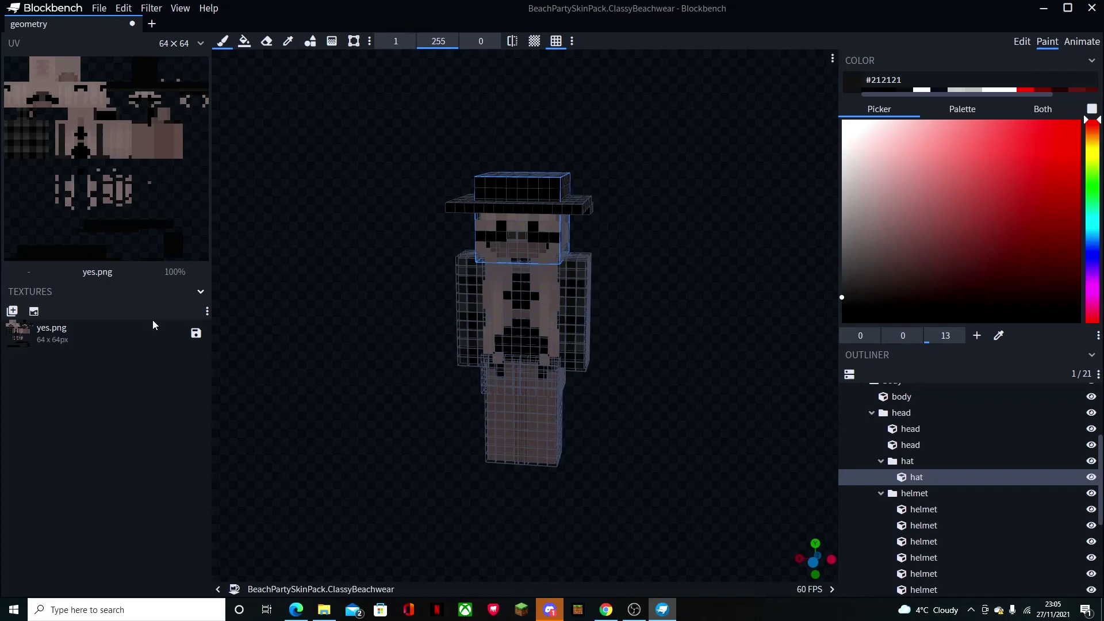
Step: Save the yes.png texture and close Blockbench, saving the model as geometry.bbmodel in the main folder
click(196, 335)
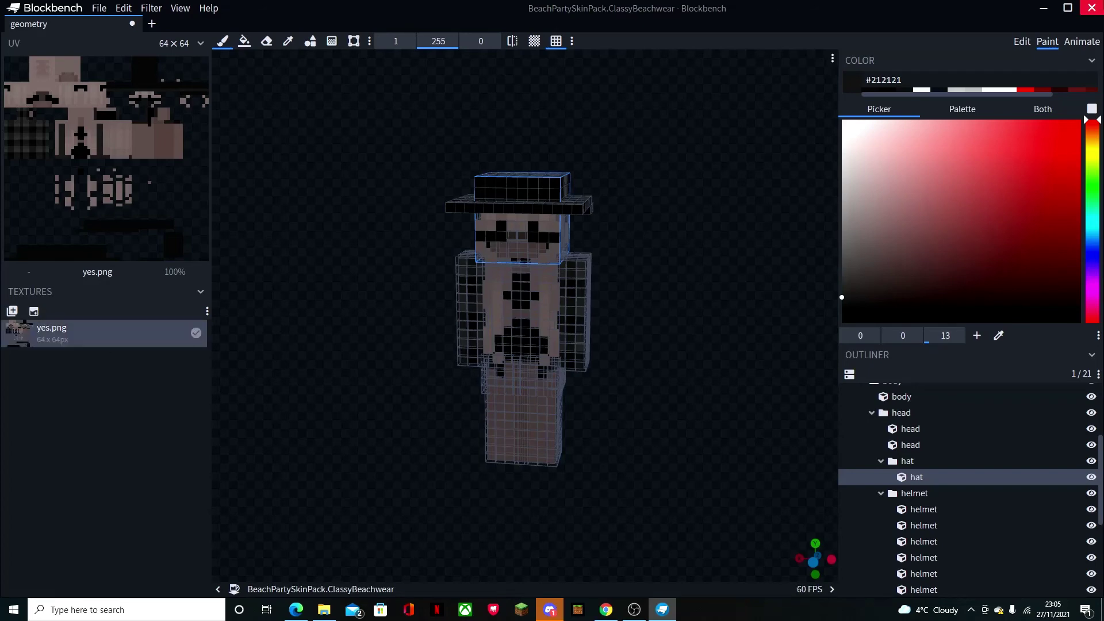
click(1091, 8)
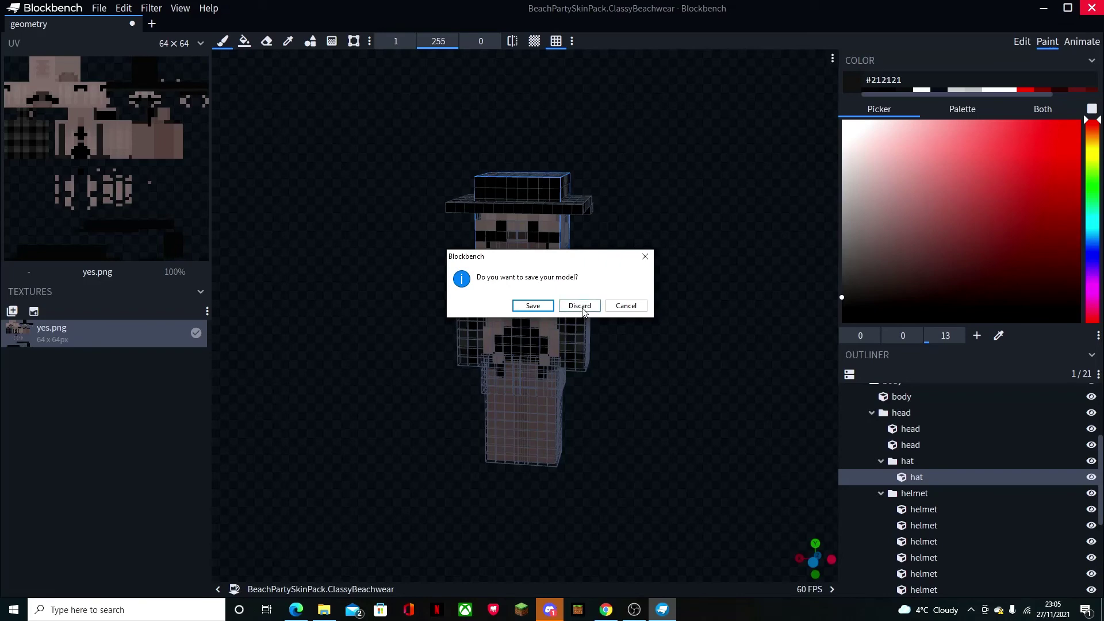
click(533, 306)
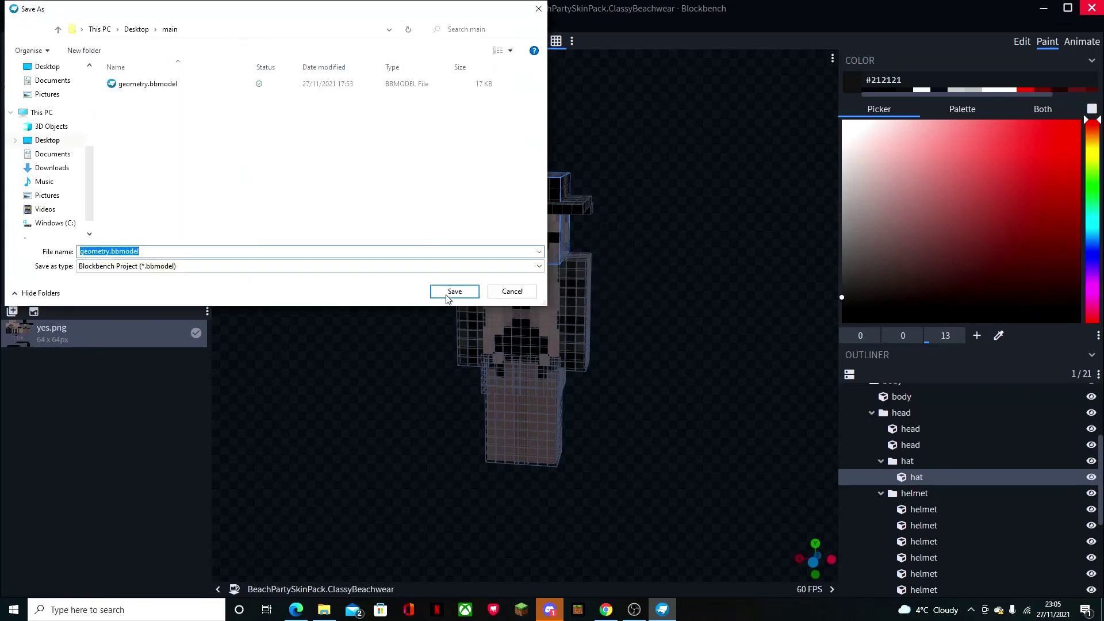
click(447, 294)
click(592, 312)
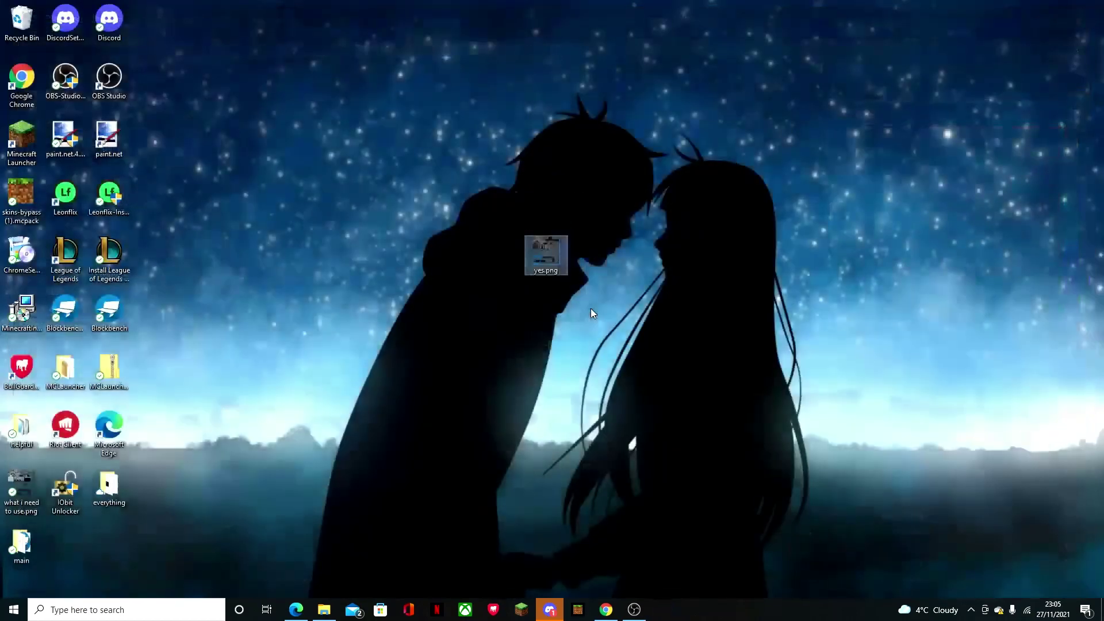
drag(462, 257, 581, 302)
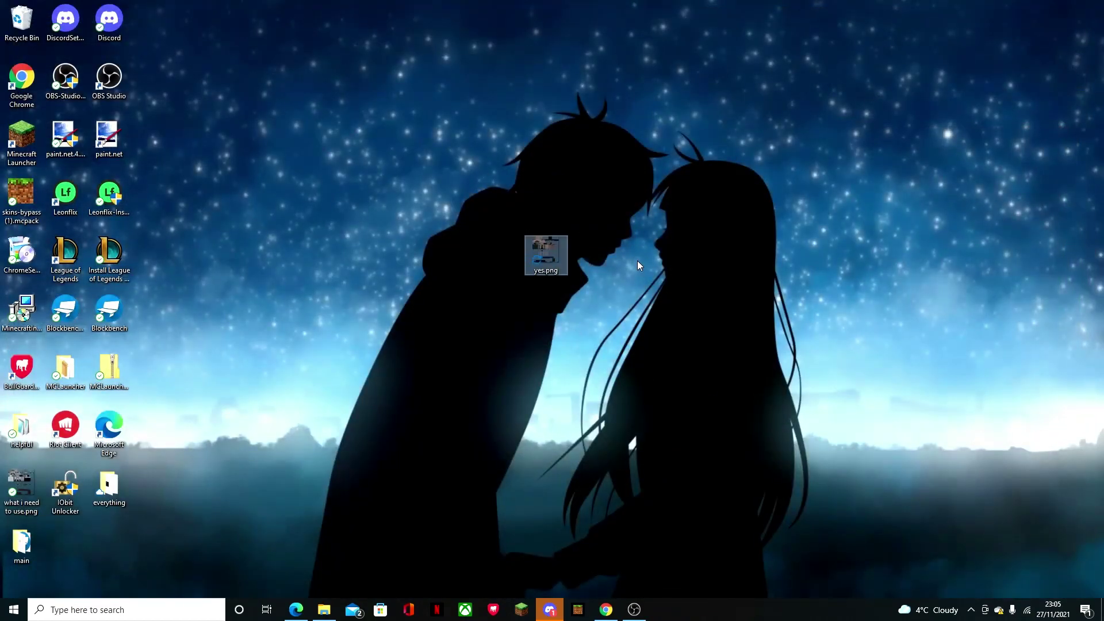
drag(430, 115, 667, 374)
Step: Open the skins.json file from the main folder on the desktop
click(23, 540)
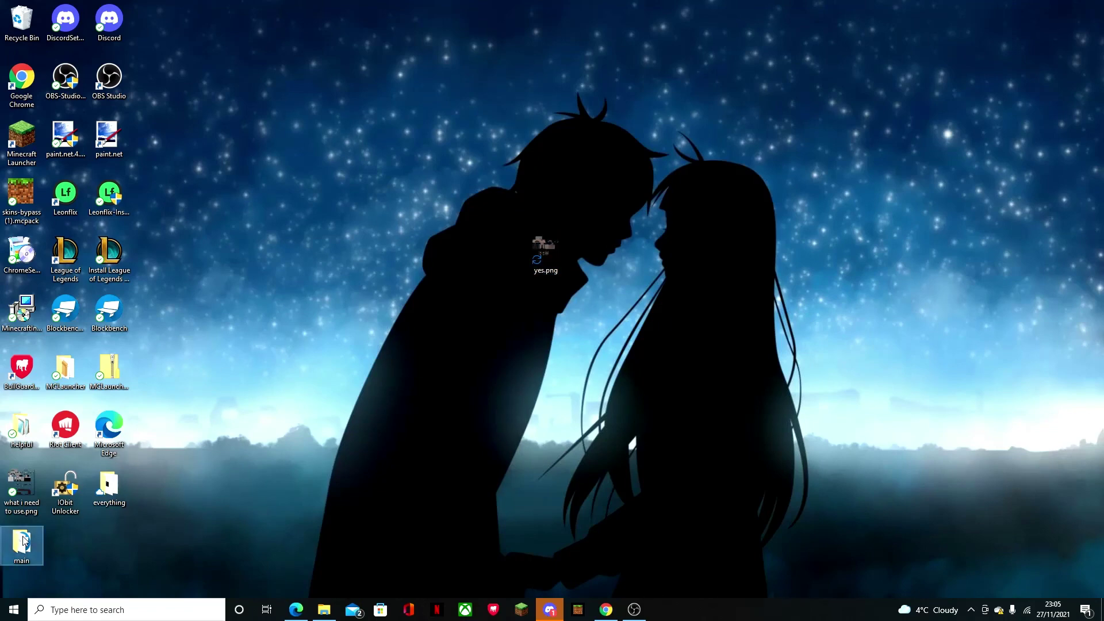
double_click(23, 540)
scroll(474, 236, down, 10)
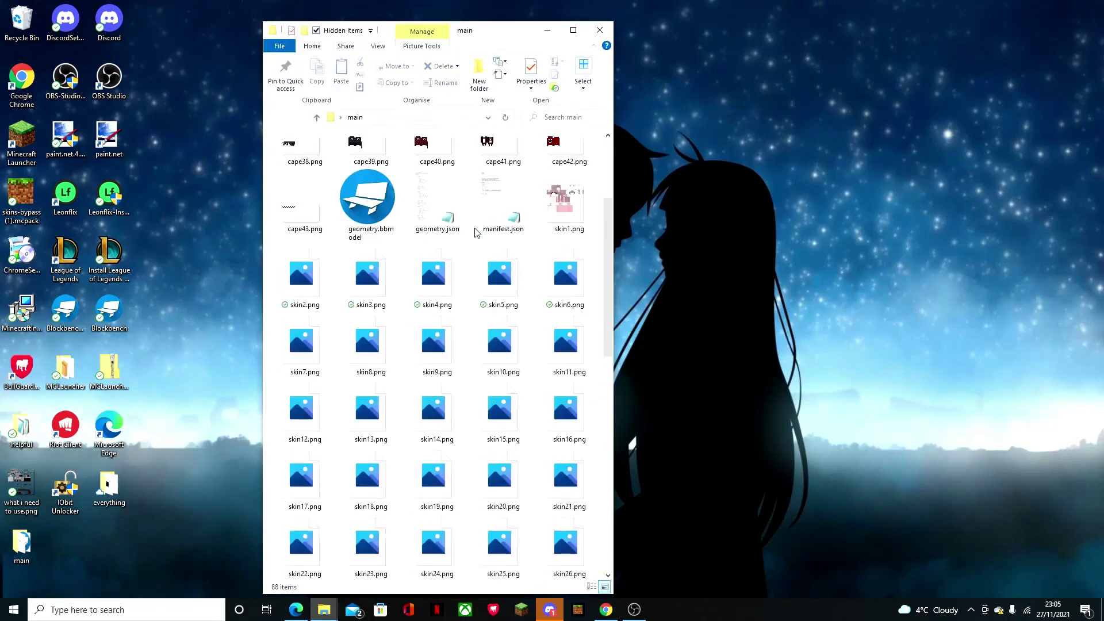
double_click(435, 559)
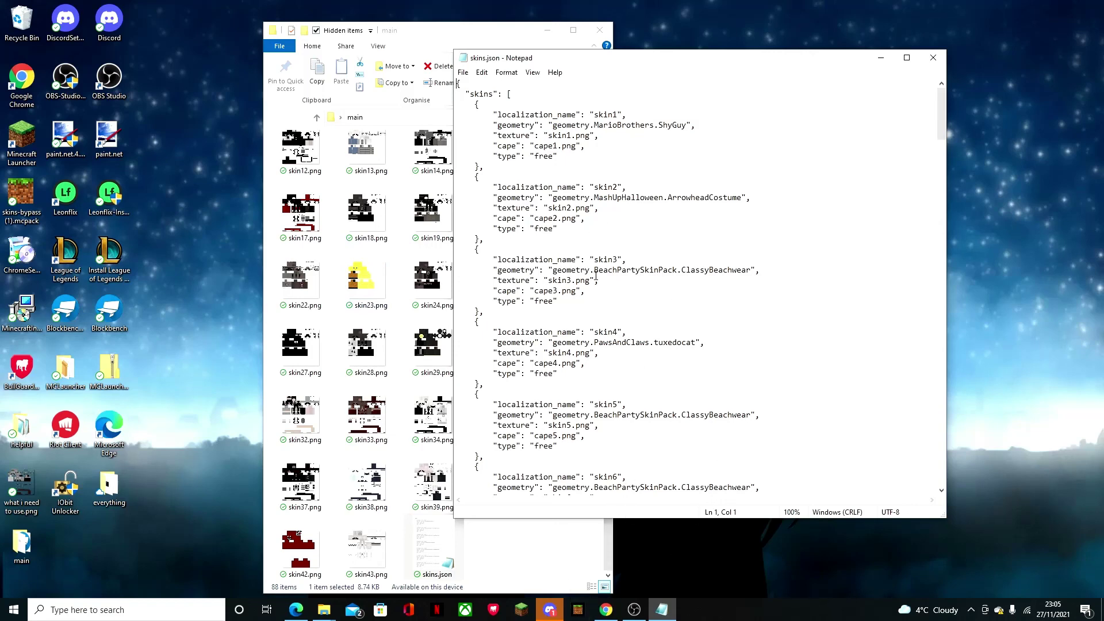
Step: Highlight skin3's geometry identifier in skins.json, and minimise the text editor and the main folder window
drag(551, 268, 763, 273)
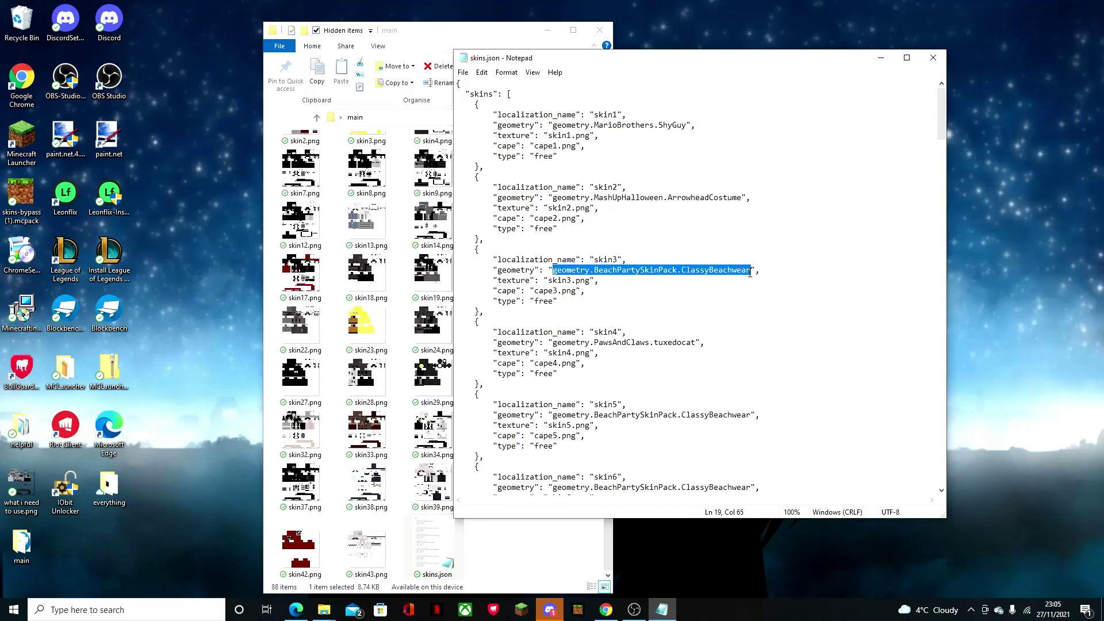
click(811, 314)
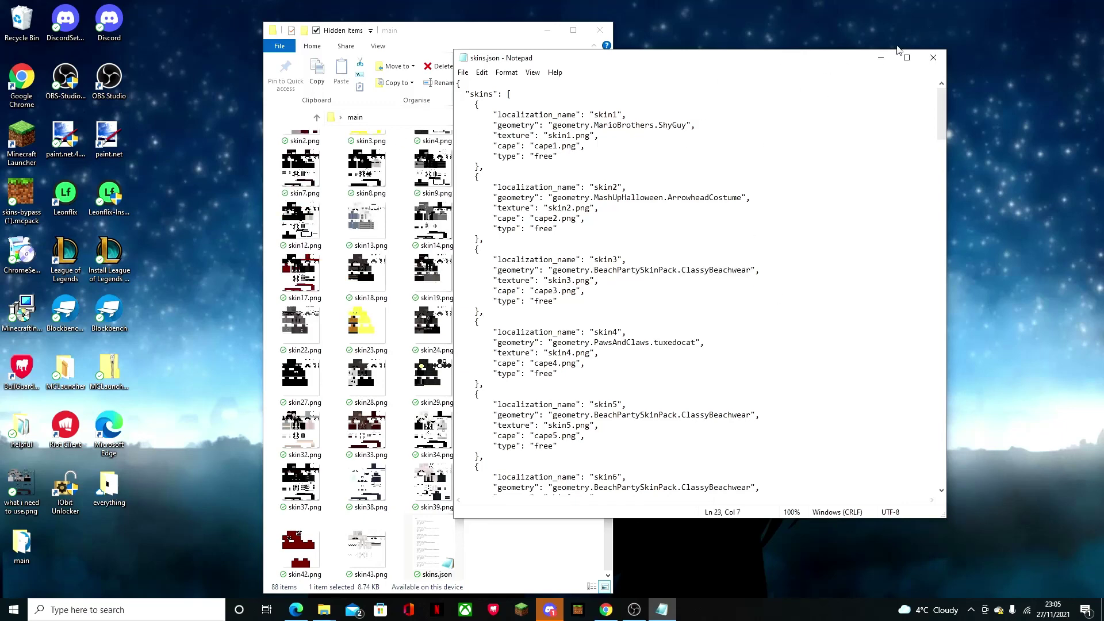
click(880, 58)
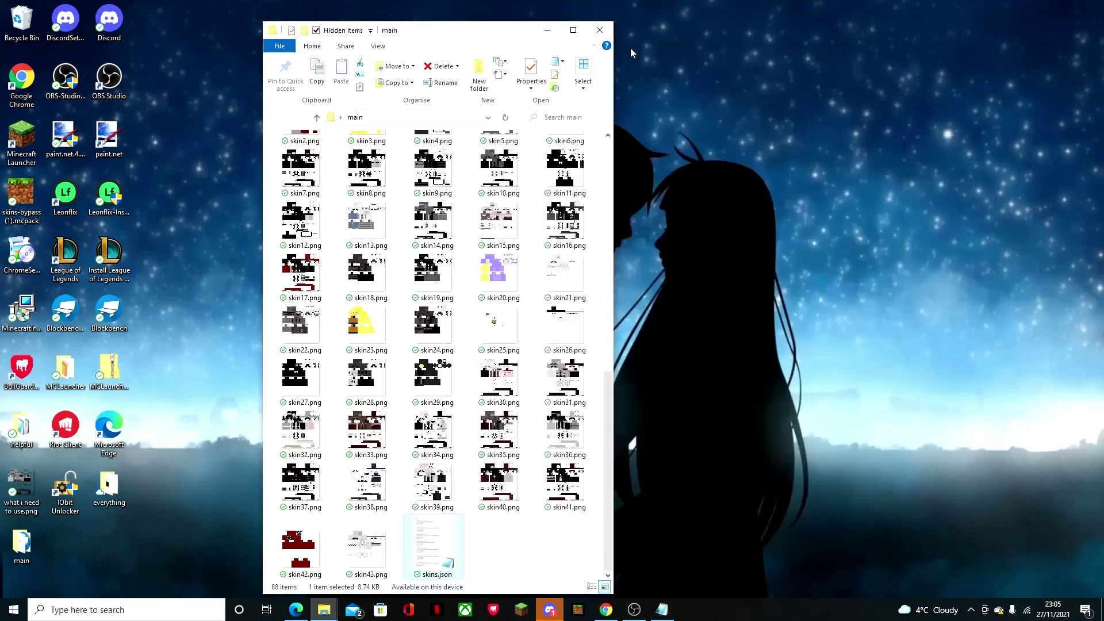
click(555, 34)
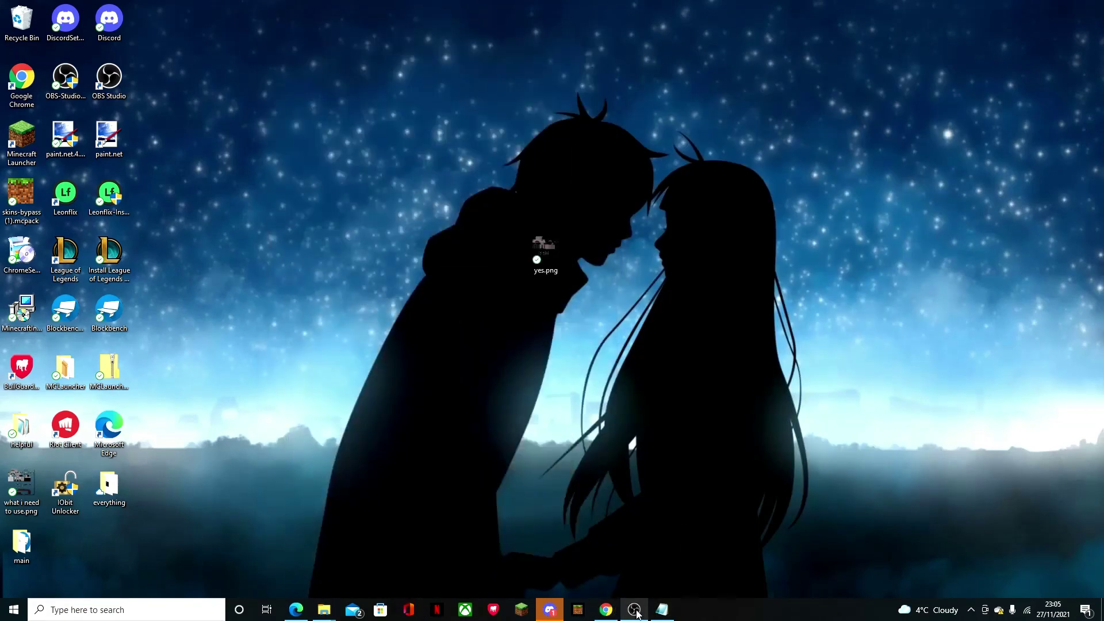